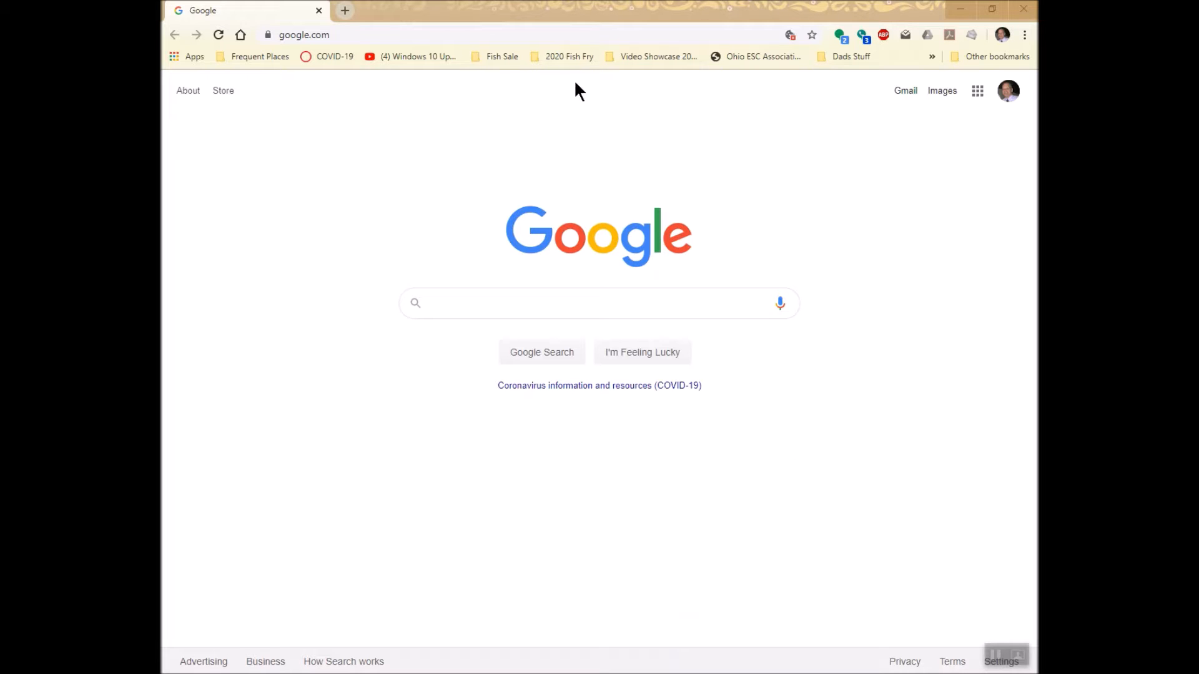
Open the Ohio Corona Virus Cases by Day site at bit.ly/Ohio-Corona-Data.
click(555, 33)
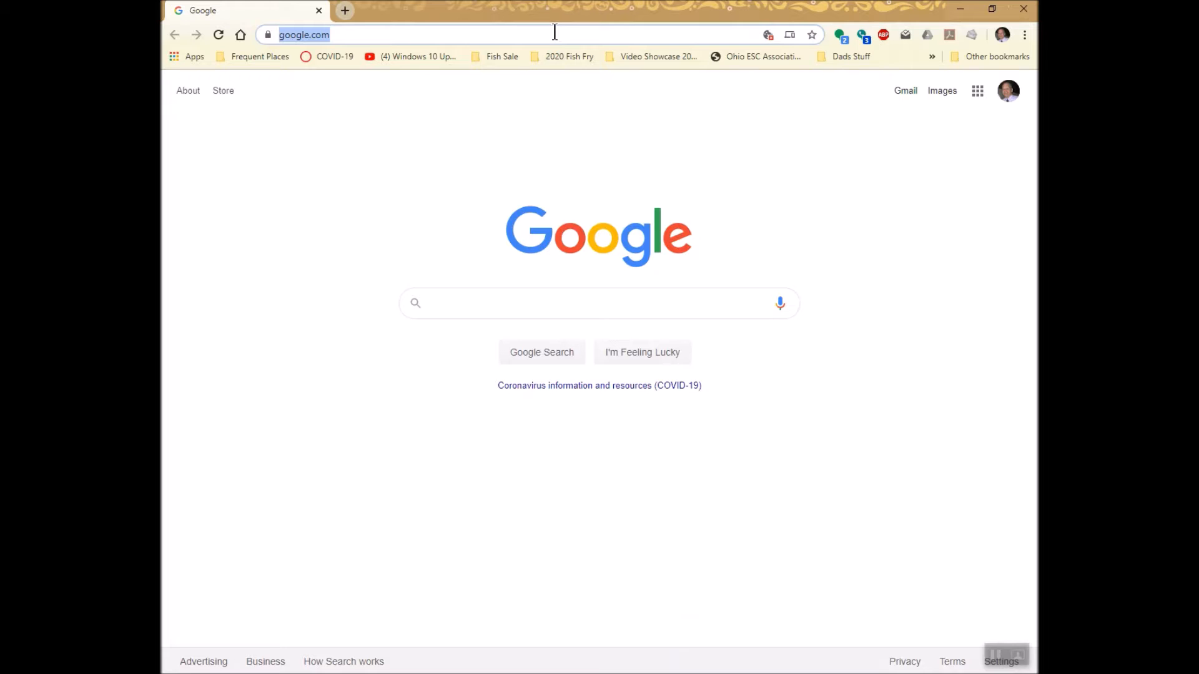
text(bit)
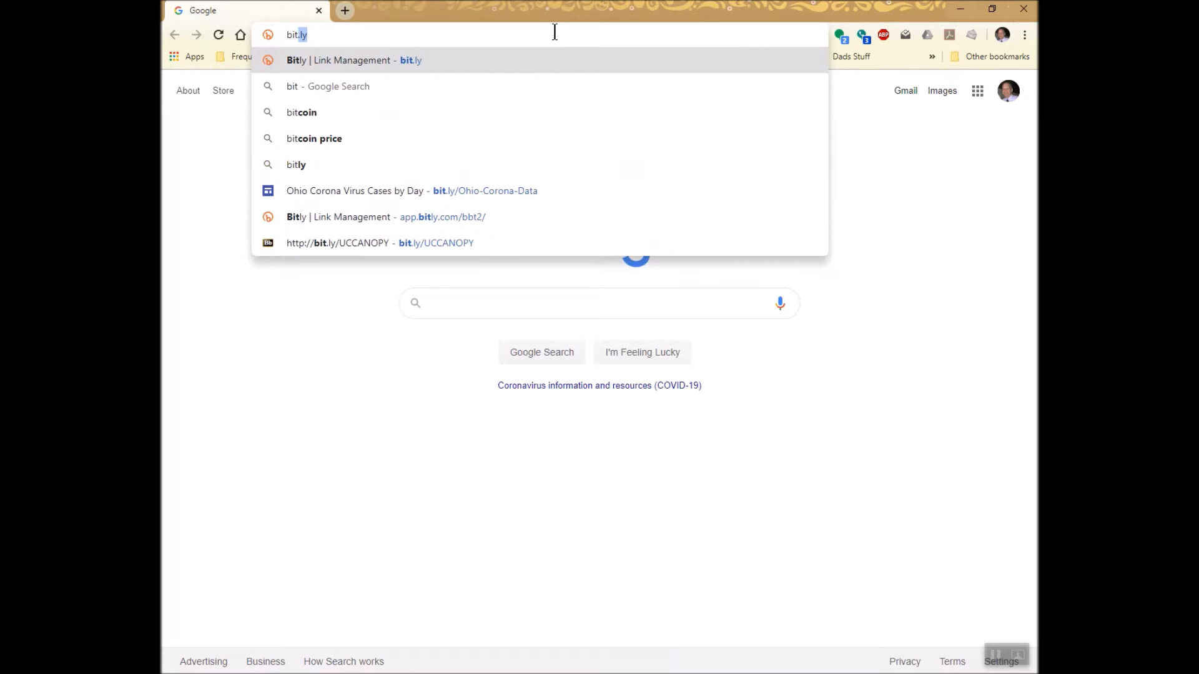
text(.l)
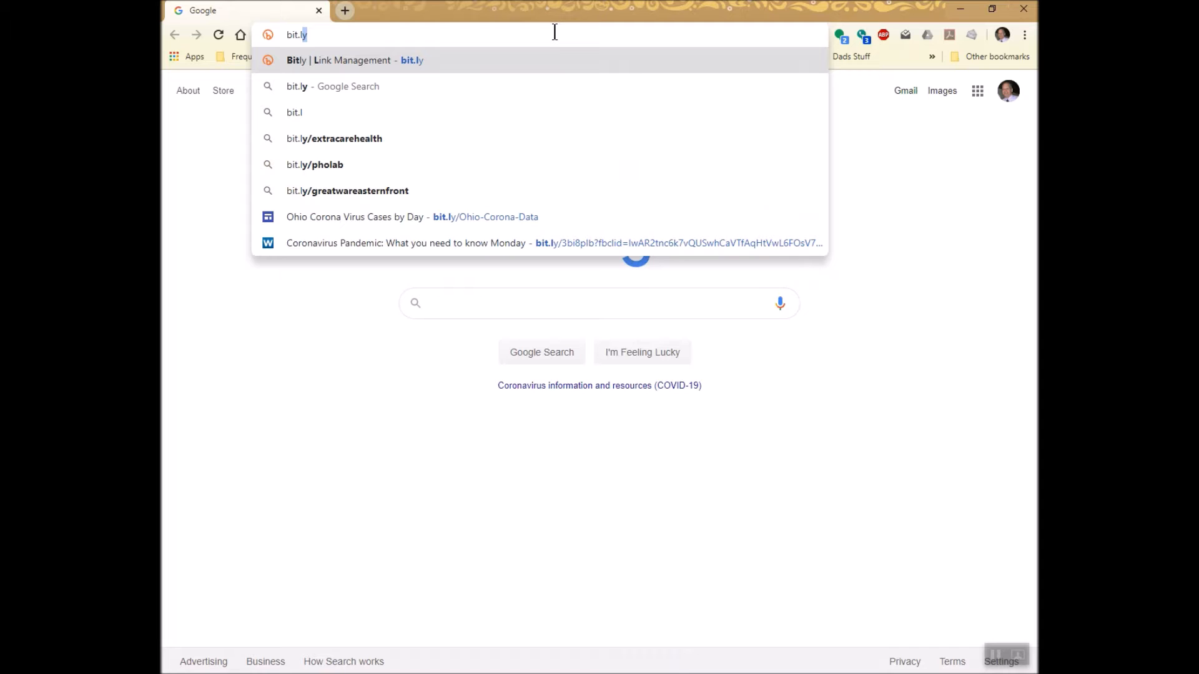
text(y/)
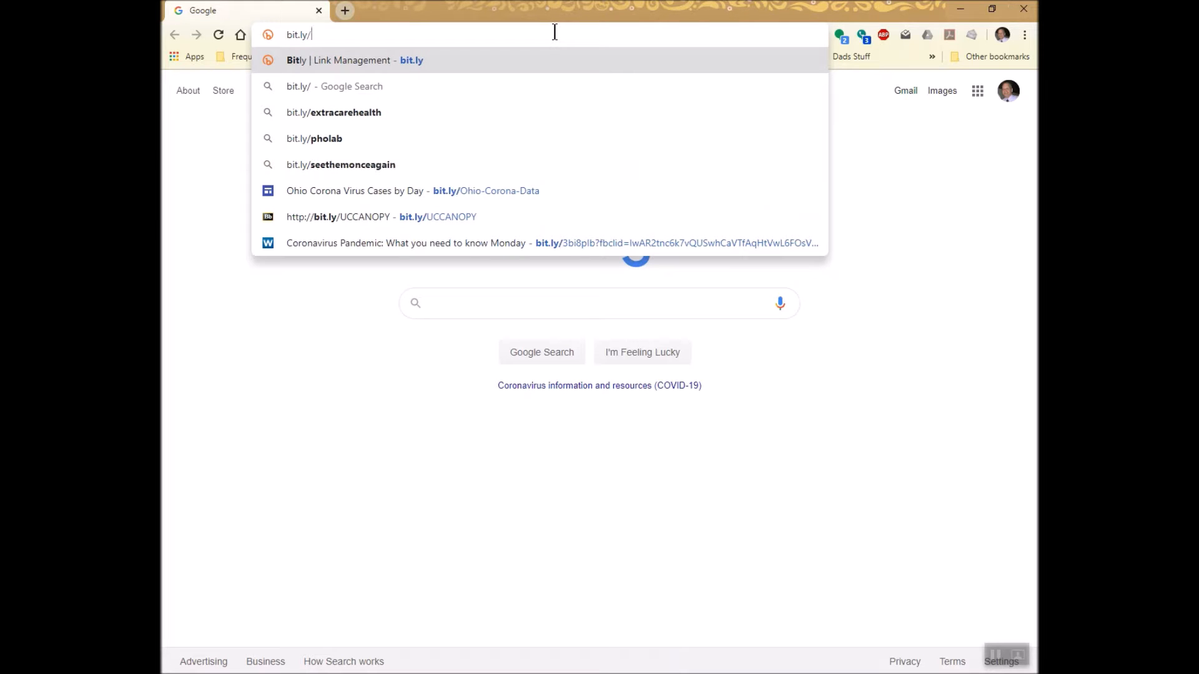
text(ohi)
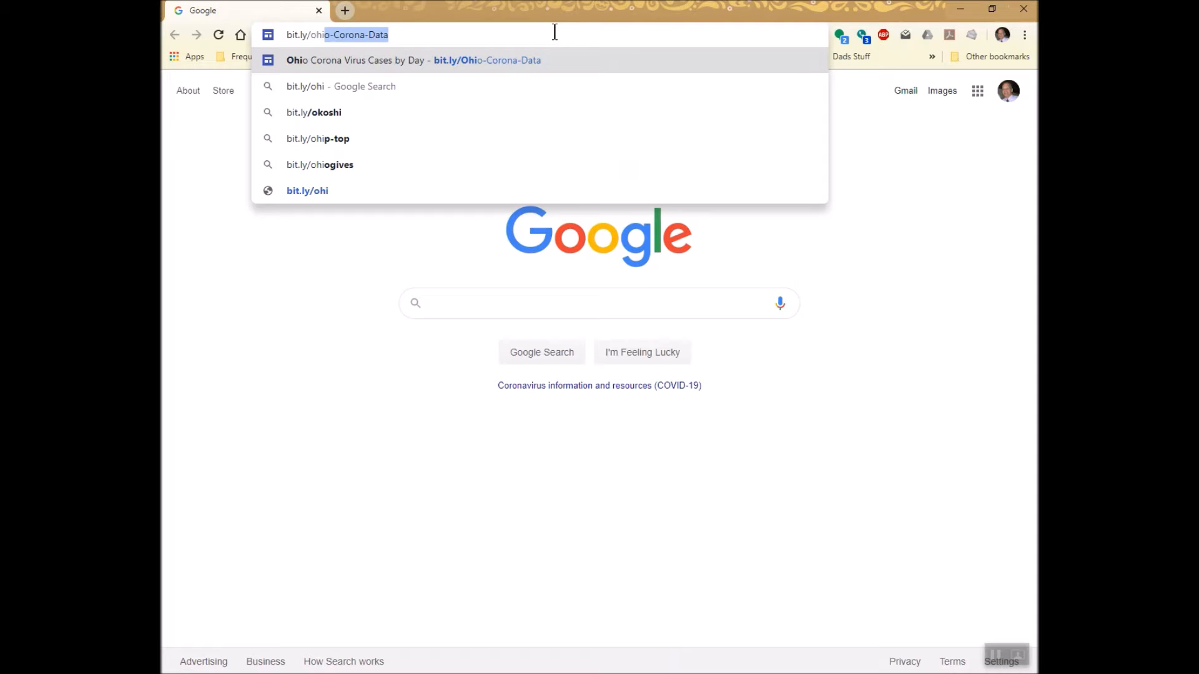
click(510, 43)
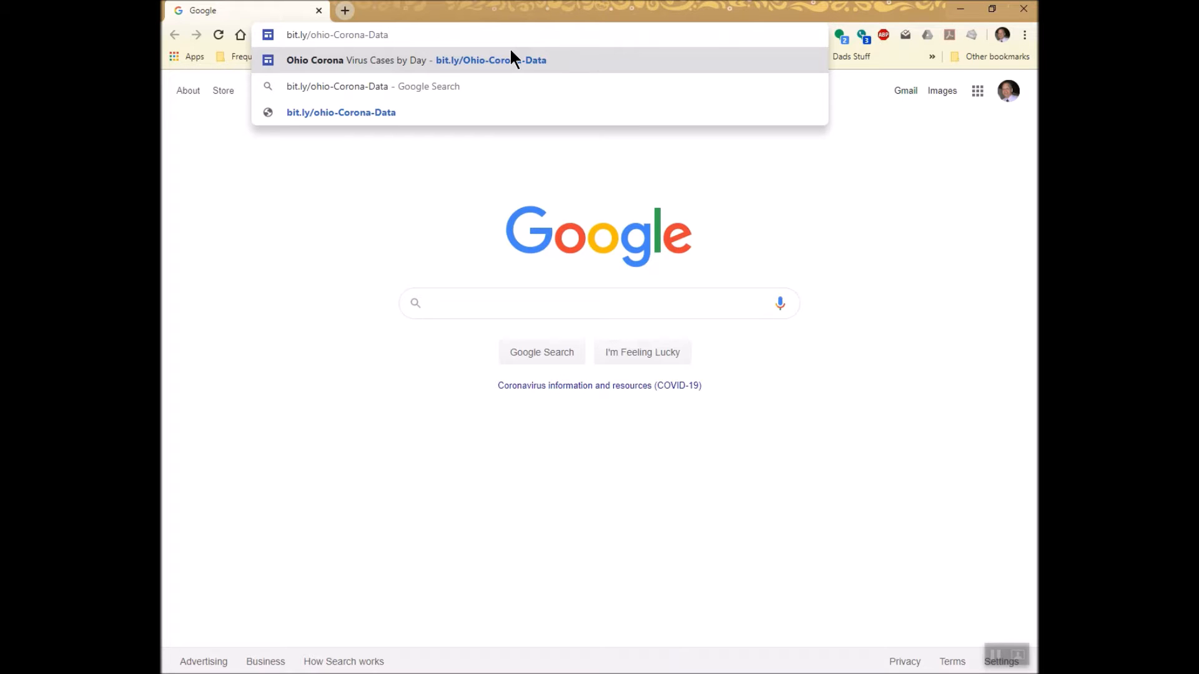
click(510, 56)
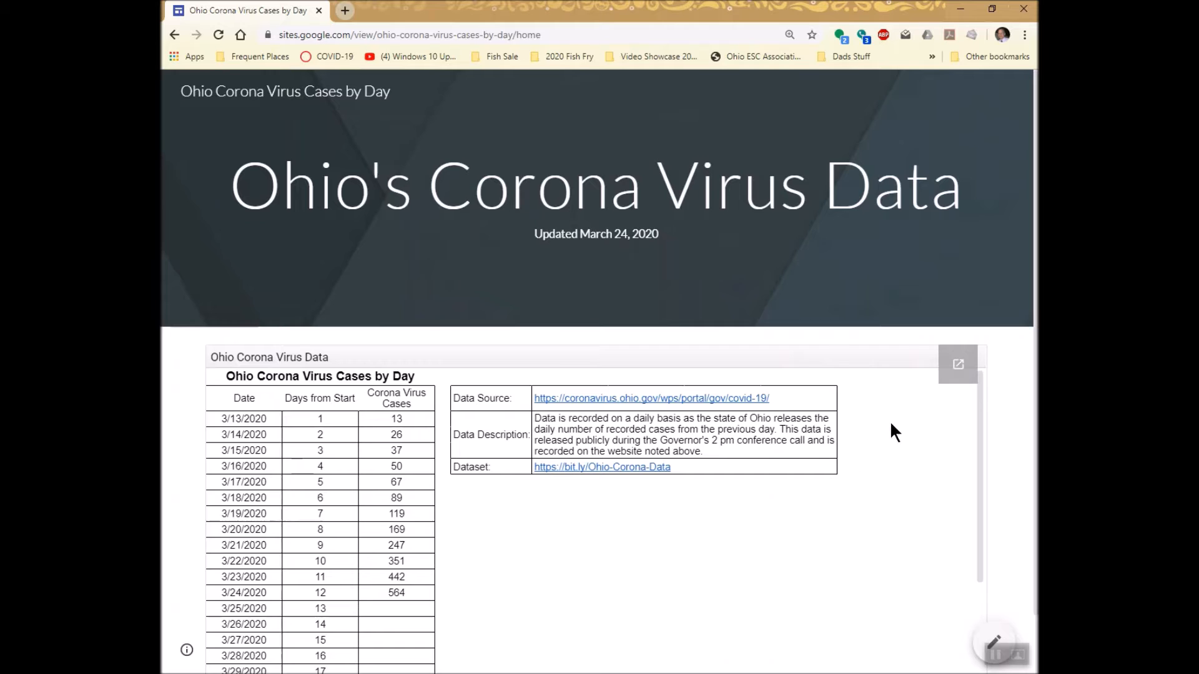
Open the embedded Ohio Corona Virus Data spreadsheet in its own tab and copy the headers and daily records in A2:C14.
click(963, 368)
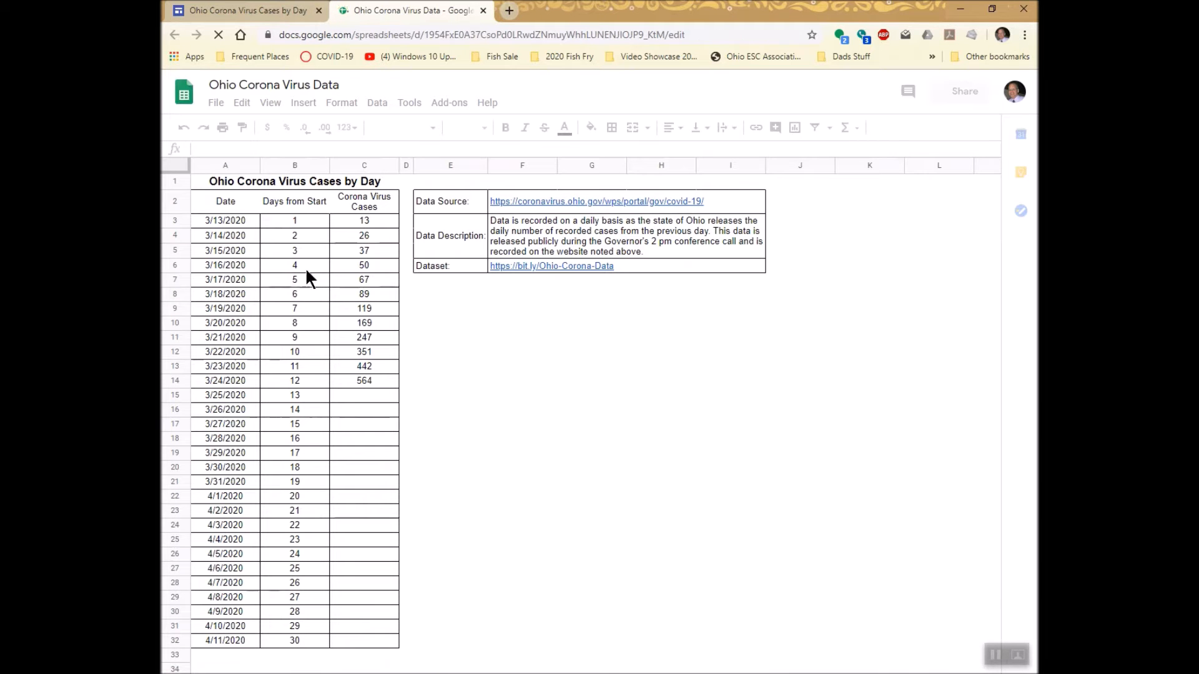
click(220, 200)
drag(361, 338, 372, 381)
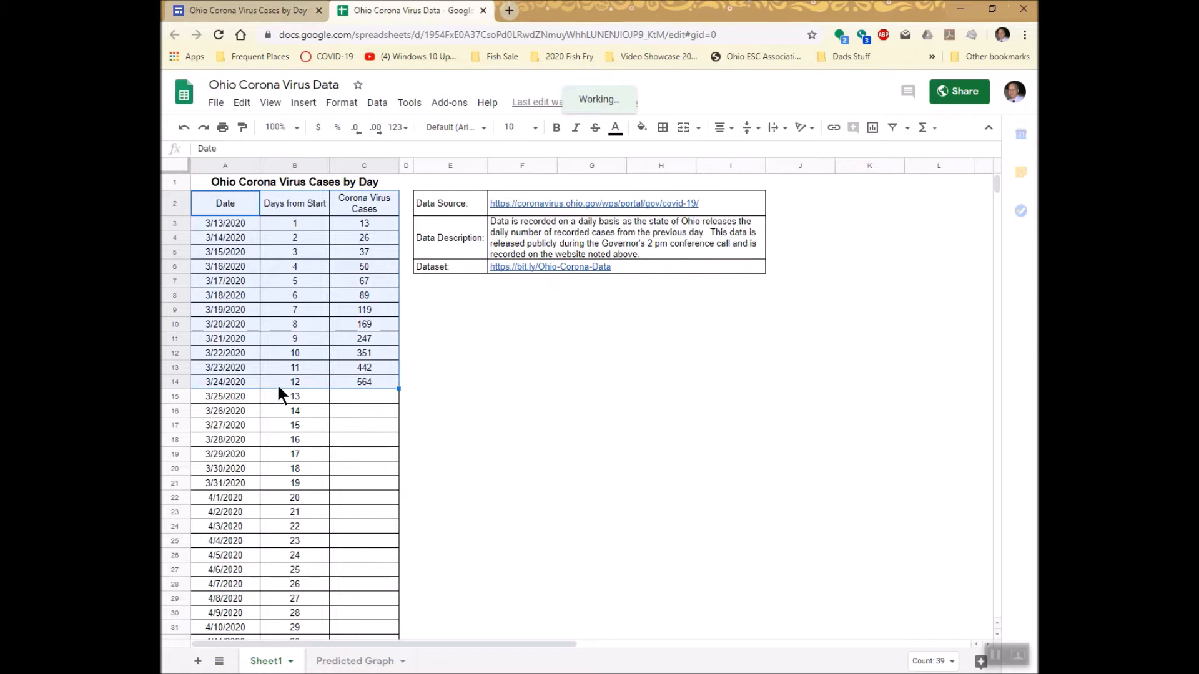
key(ctrl+c)
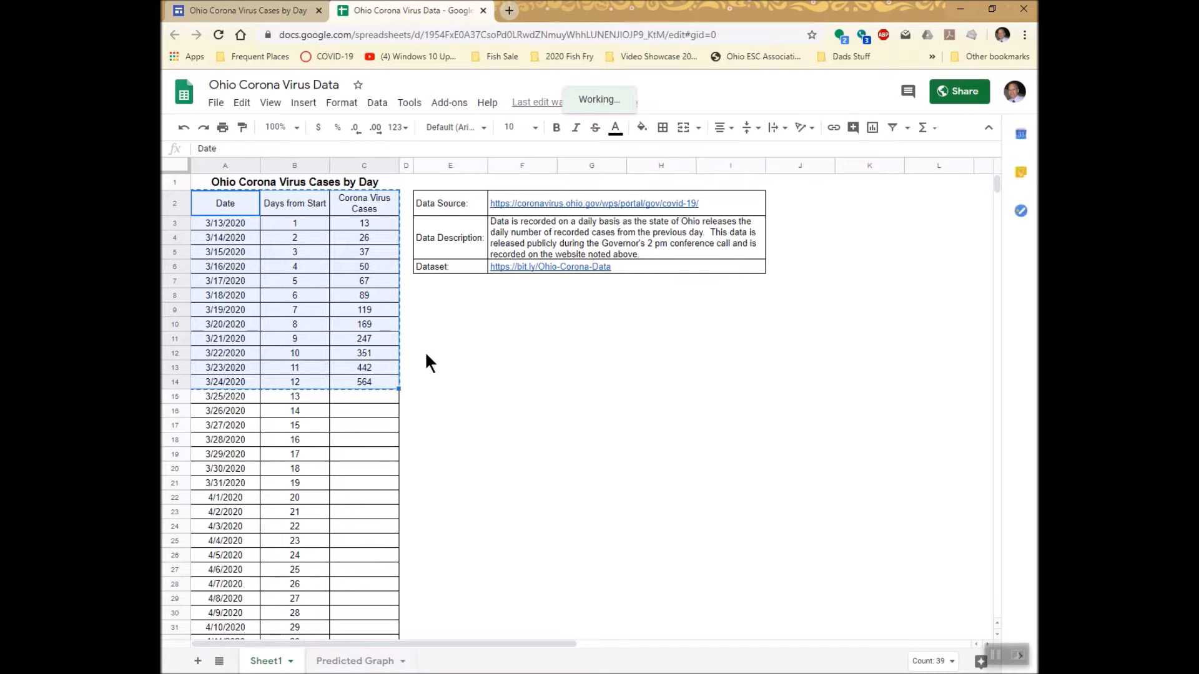
Open Google Drive in a new tab and go to the Corona Virus Modeling folder inside _Corona Virus Modeling.
click(509, 10)
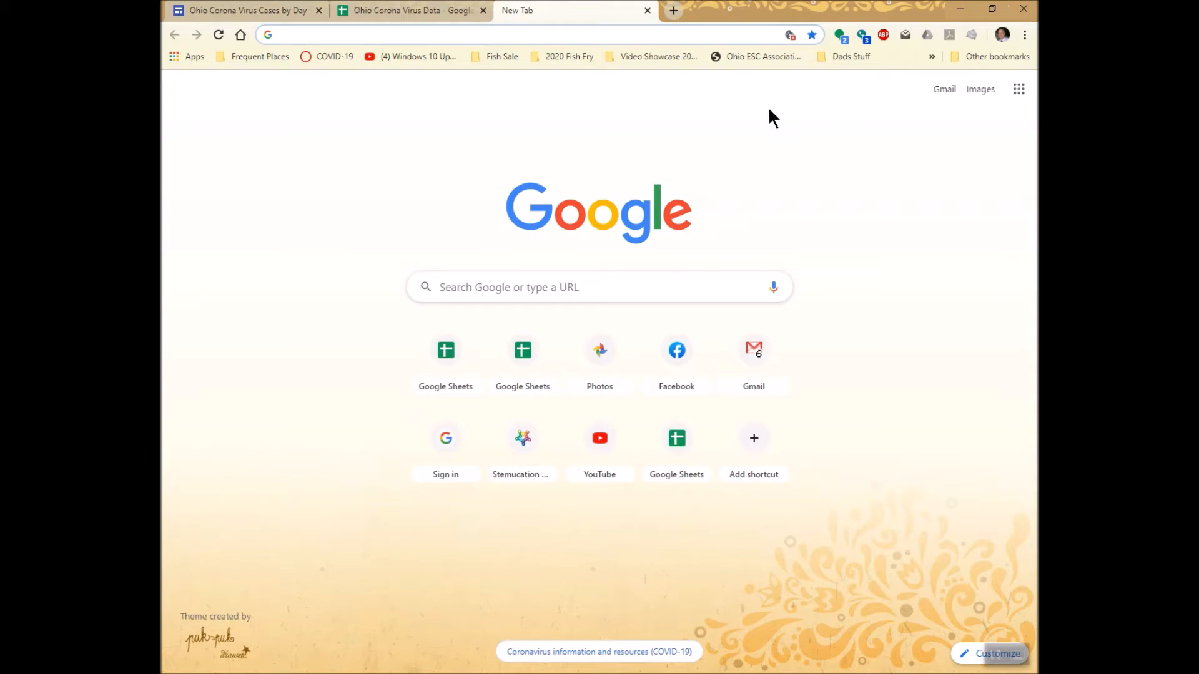
click(1016, 91)
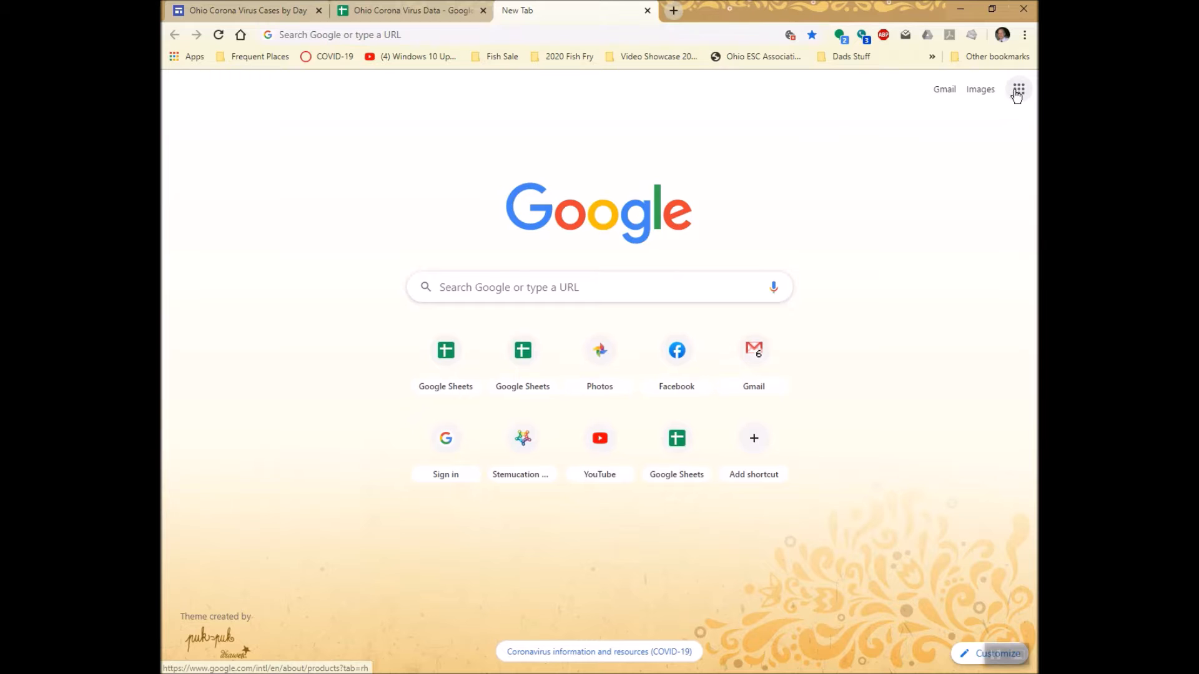
click(986, 289)
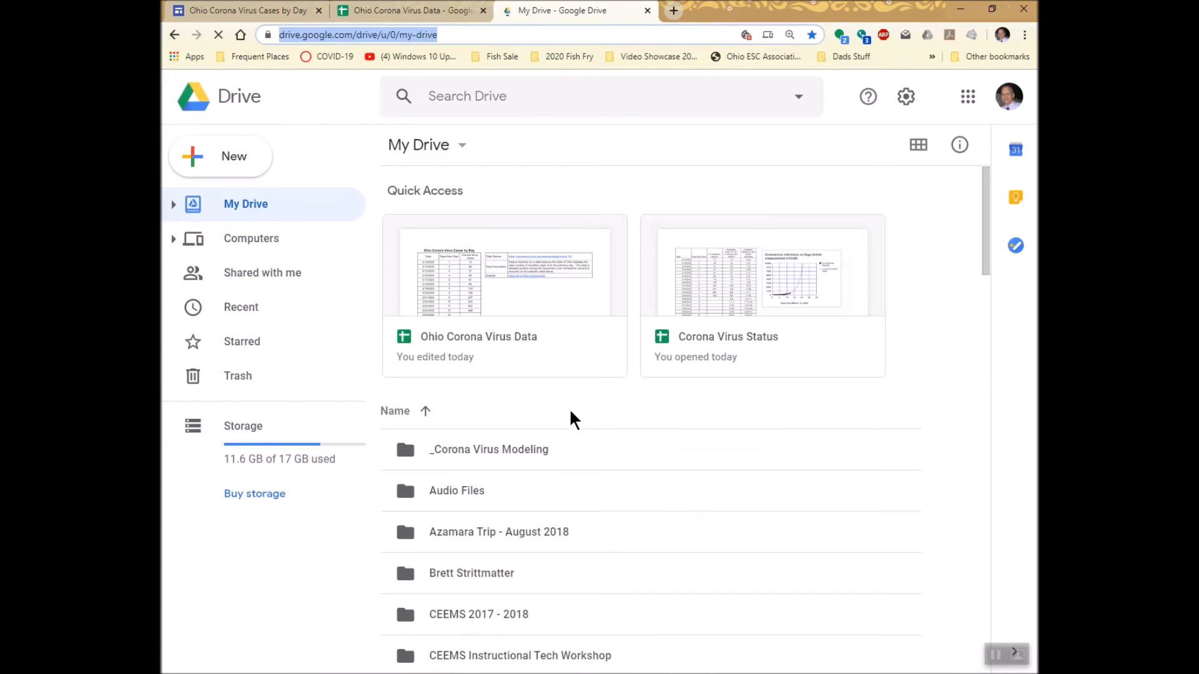
double_click(541, 449)
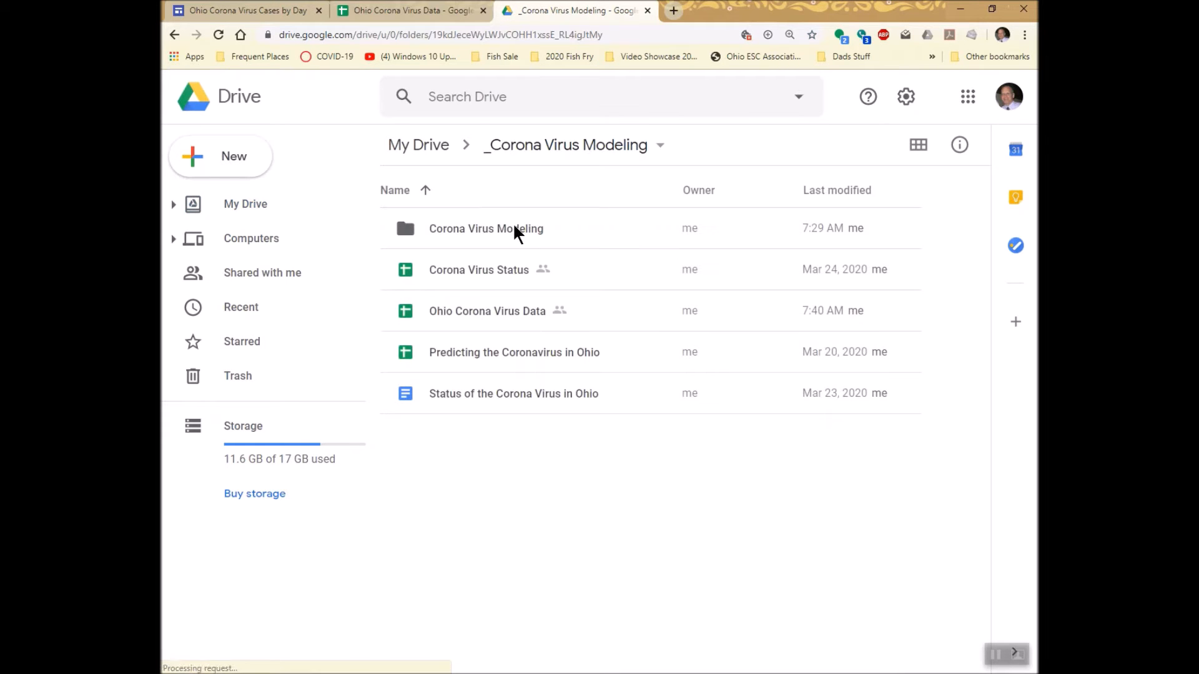
double_click(514, 229)
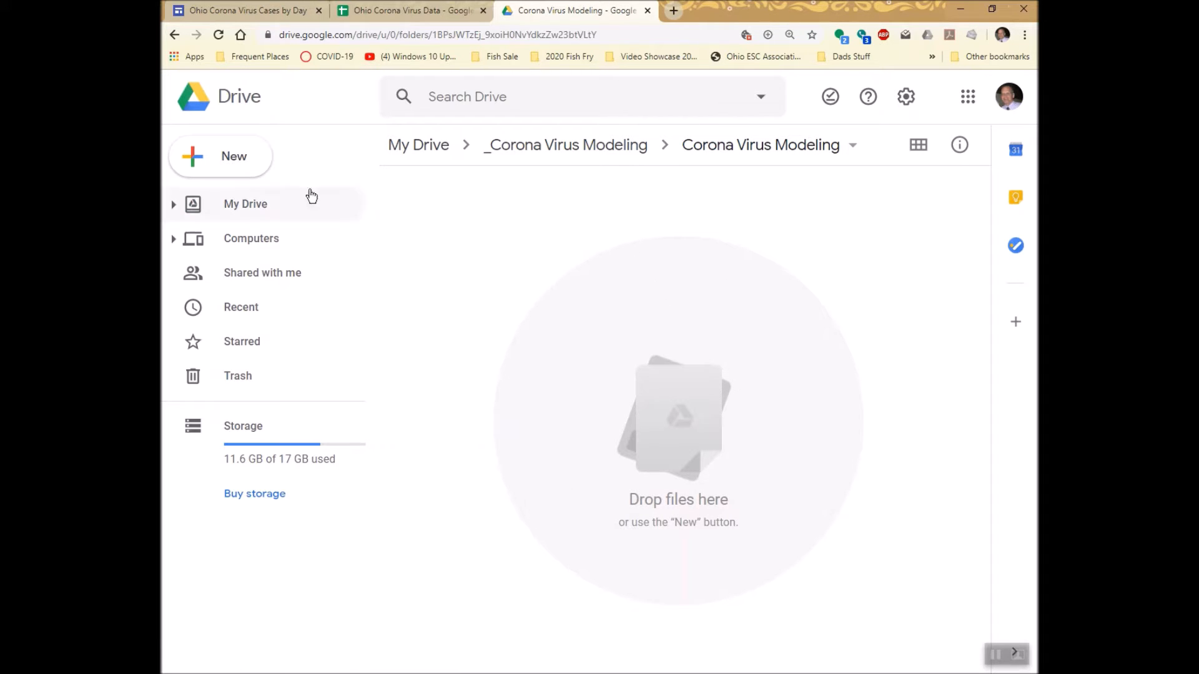
Create a blank Google Sheets spreadsheet in this folder and paste the copied case data starting at cell A1.
click(238, 157)
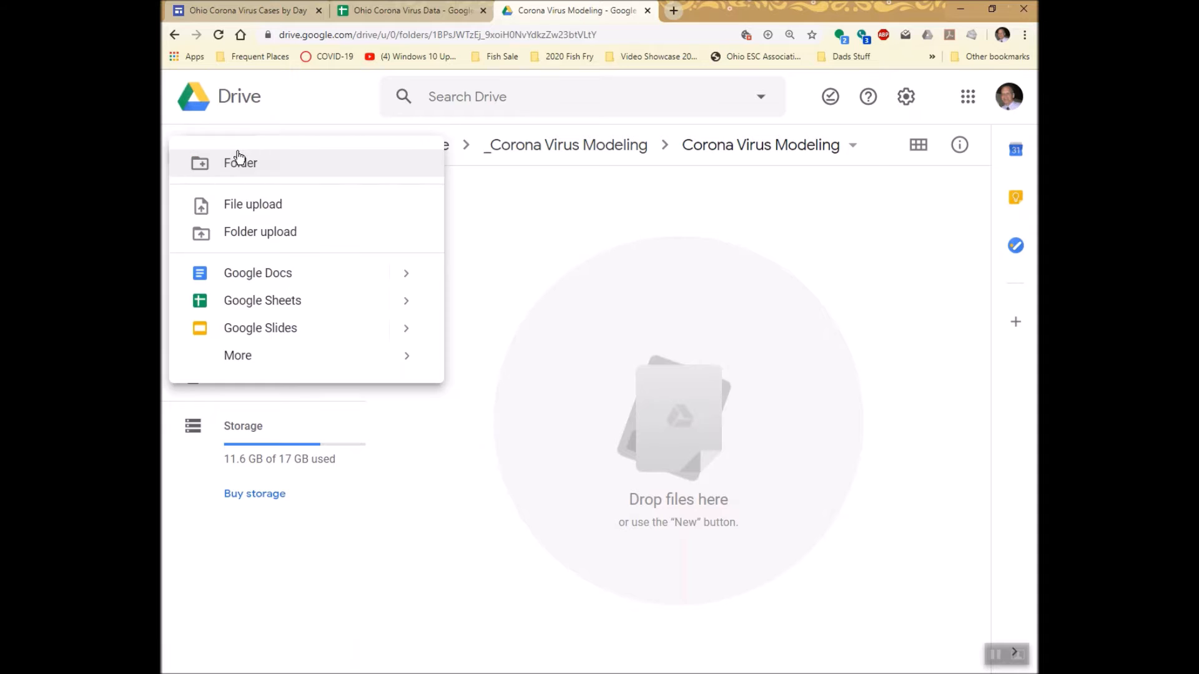
click(245, 304)
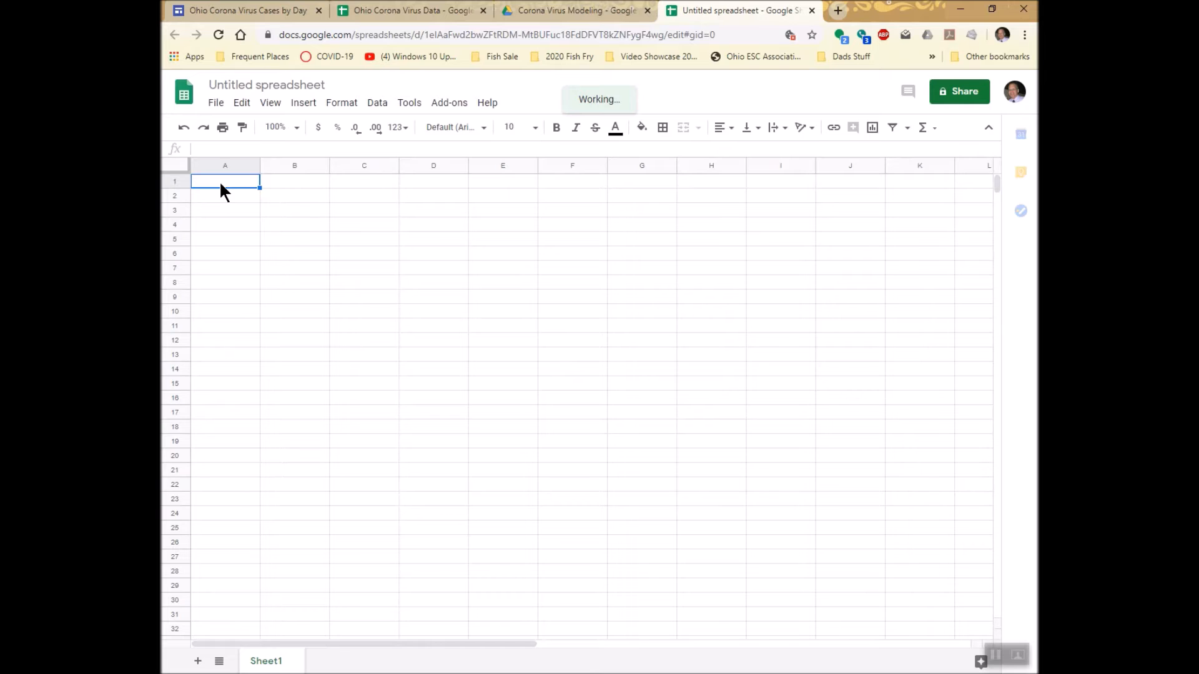
key(ctrl+v)
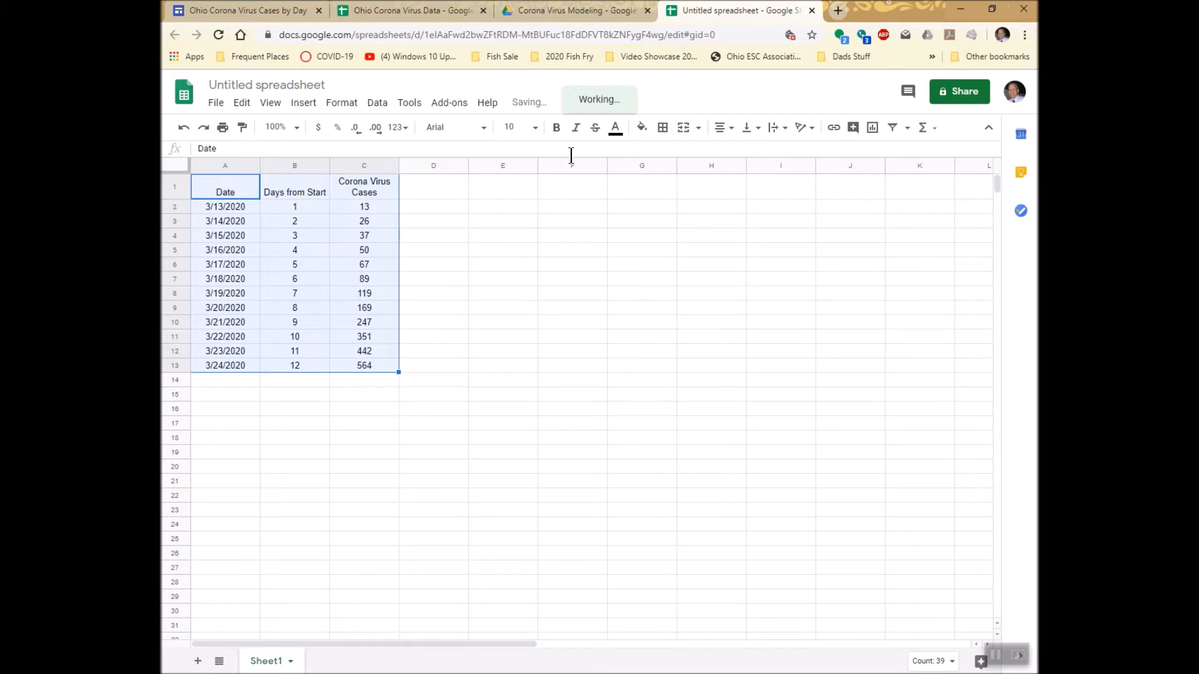
Apply all borders to the pasted data table in A1:C13.
click(664, 127)
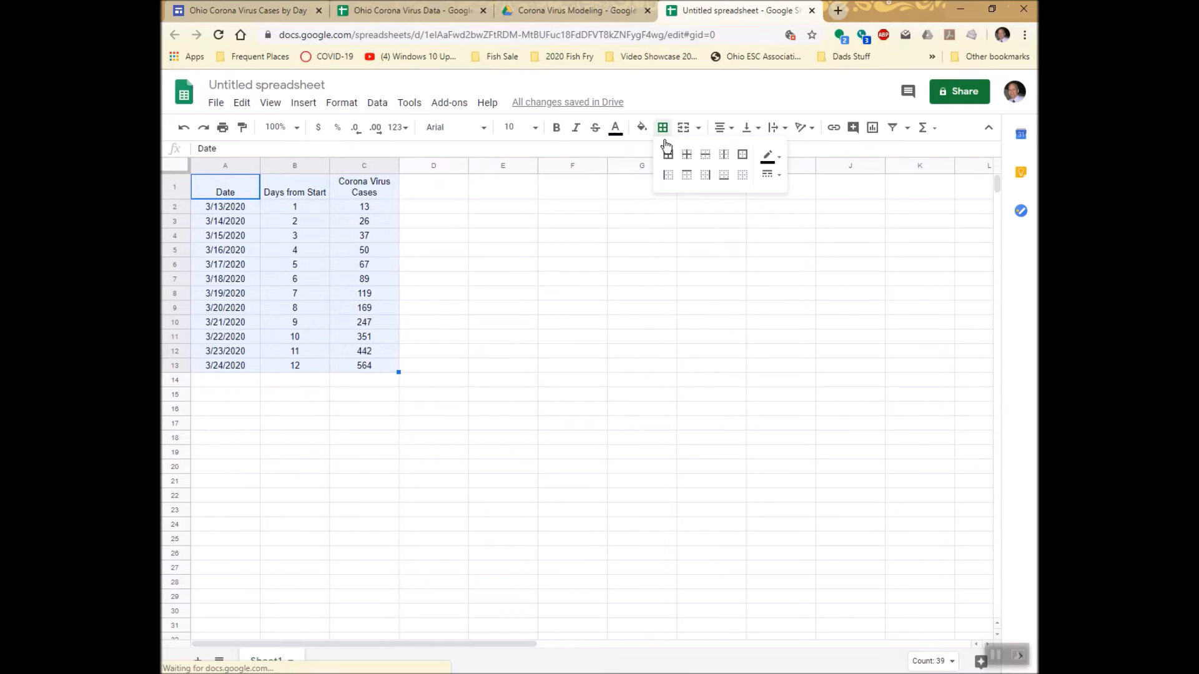
click(668, 154)
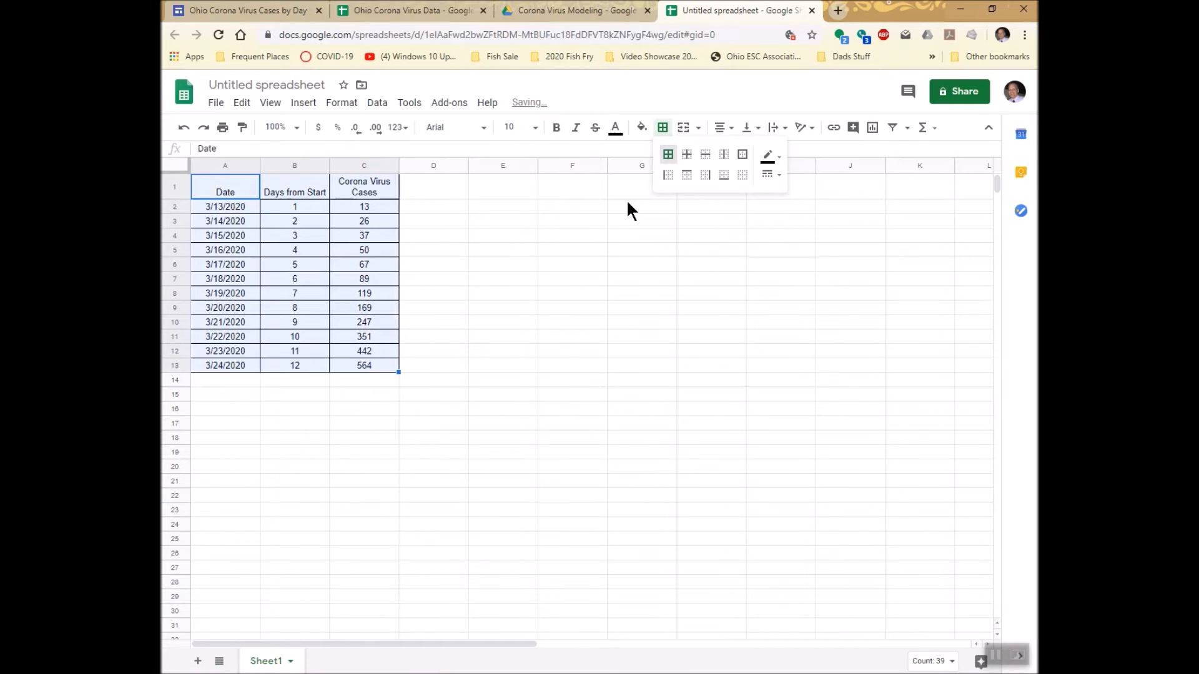
click(552, 226)
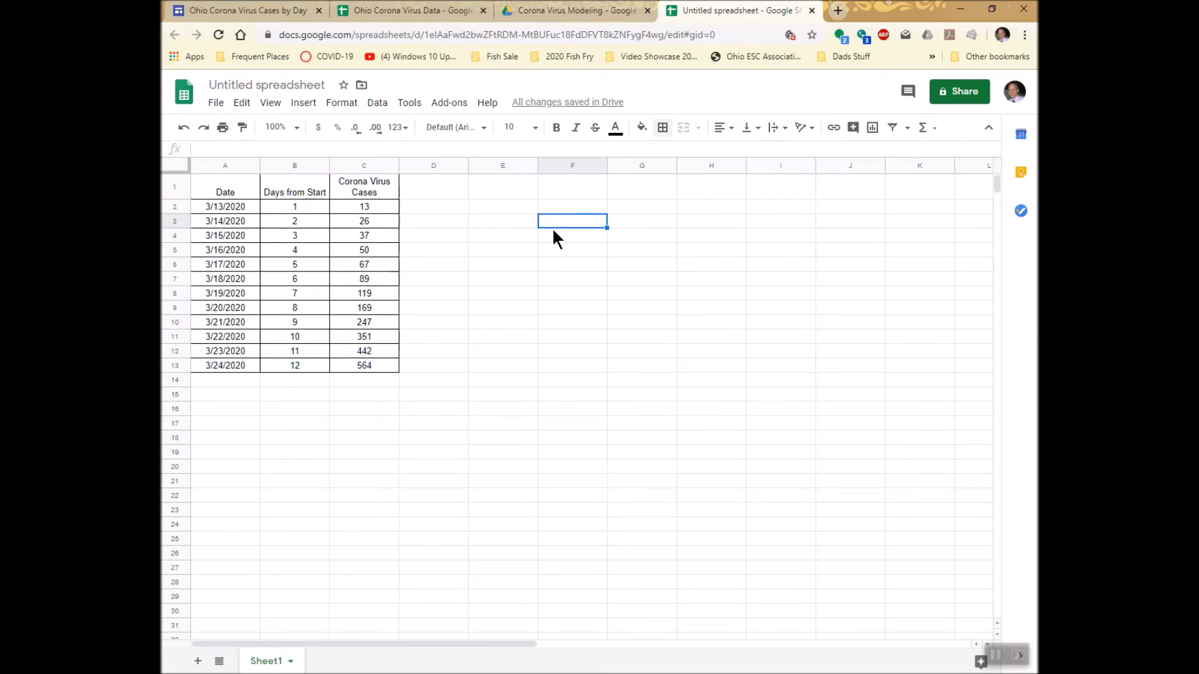
Rename the spreadsheet as "Demo Modeling of Ohio Corona Data".
click(285, 86)
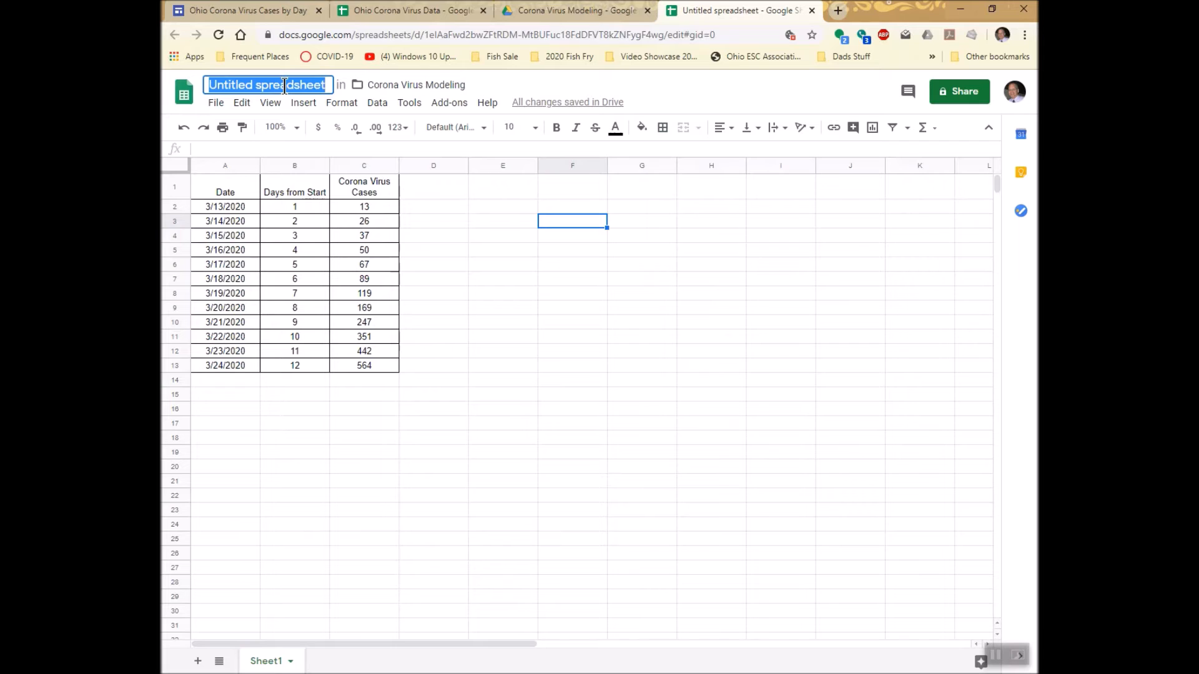
text(Demo )
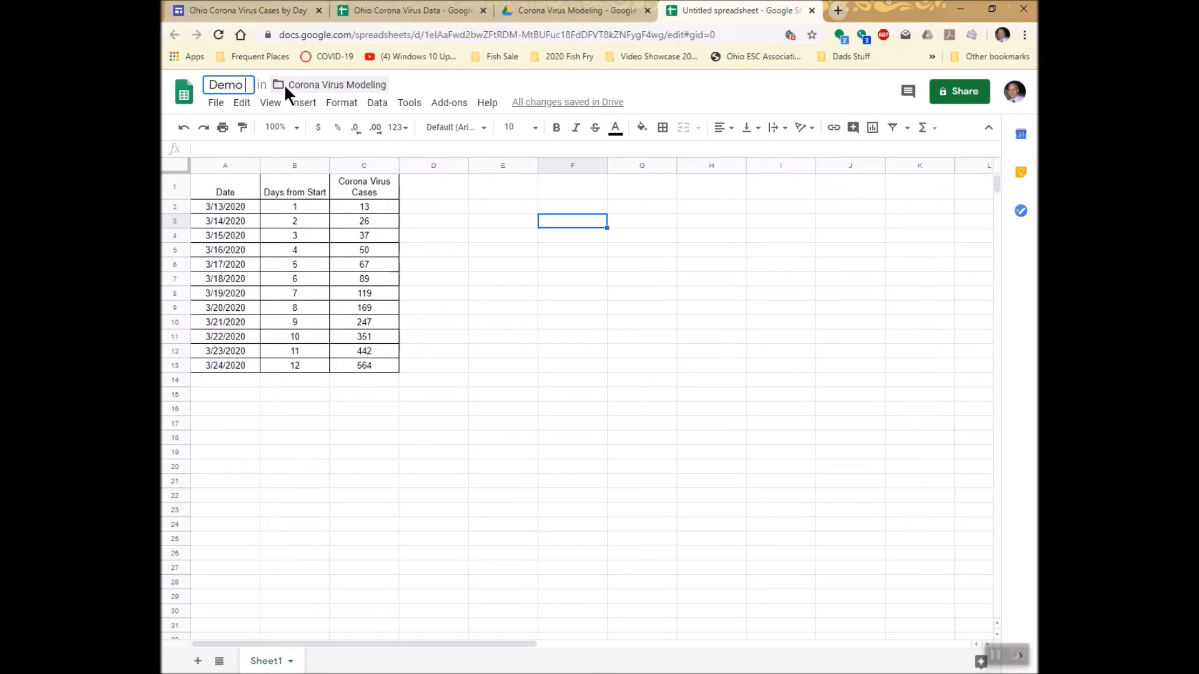
text(Modeling of Ohio Corona Data)
key(Return)
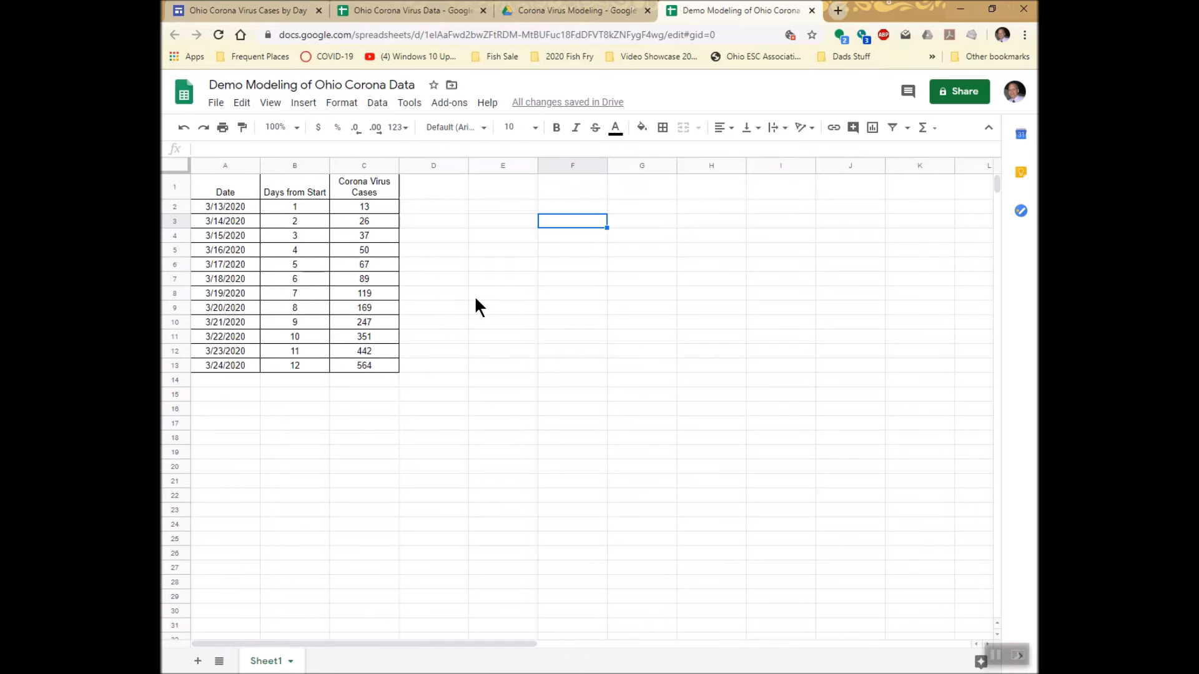
Insert a chart of the Days from Start and Corona Virus Cases columns (B1:C13) and move it lower to uncover the data.
click(317, 188)
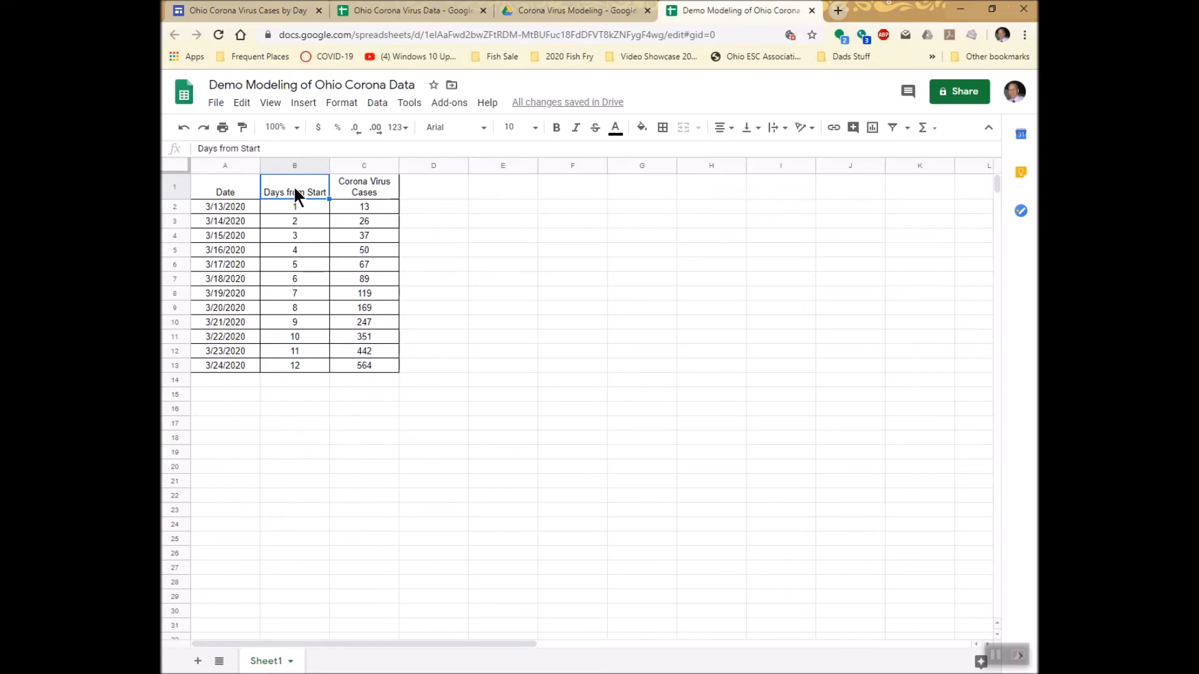
drag(296, 190, 362, 366)
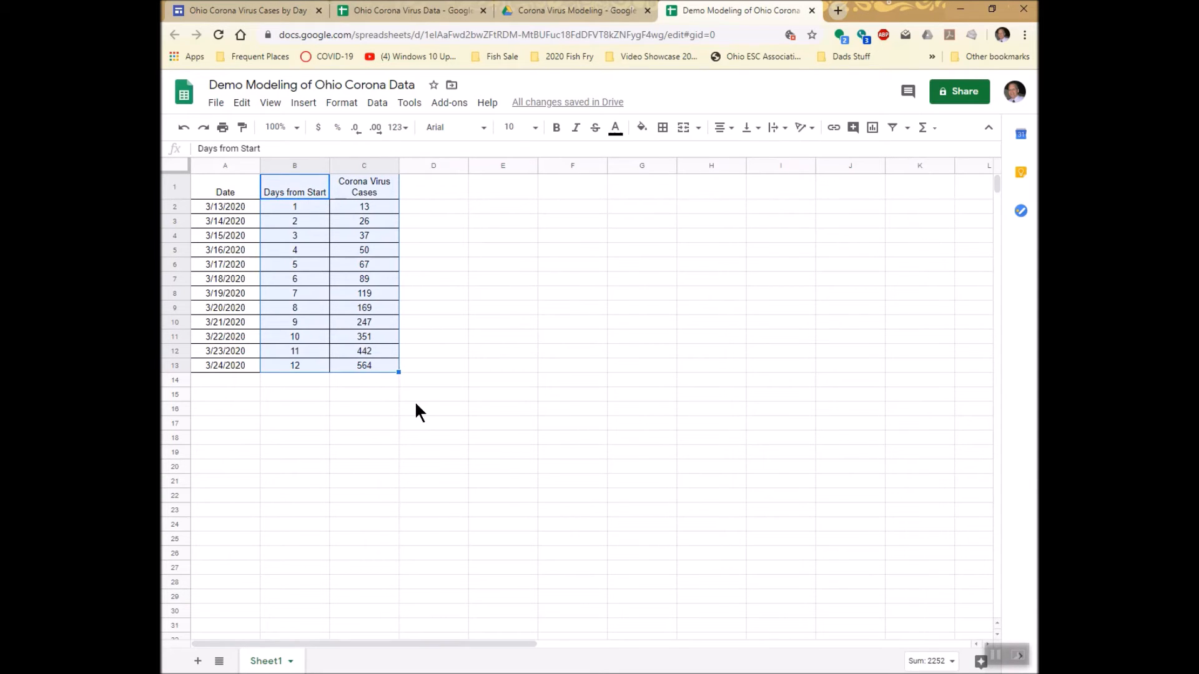
click(303, 104)
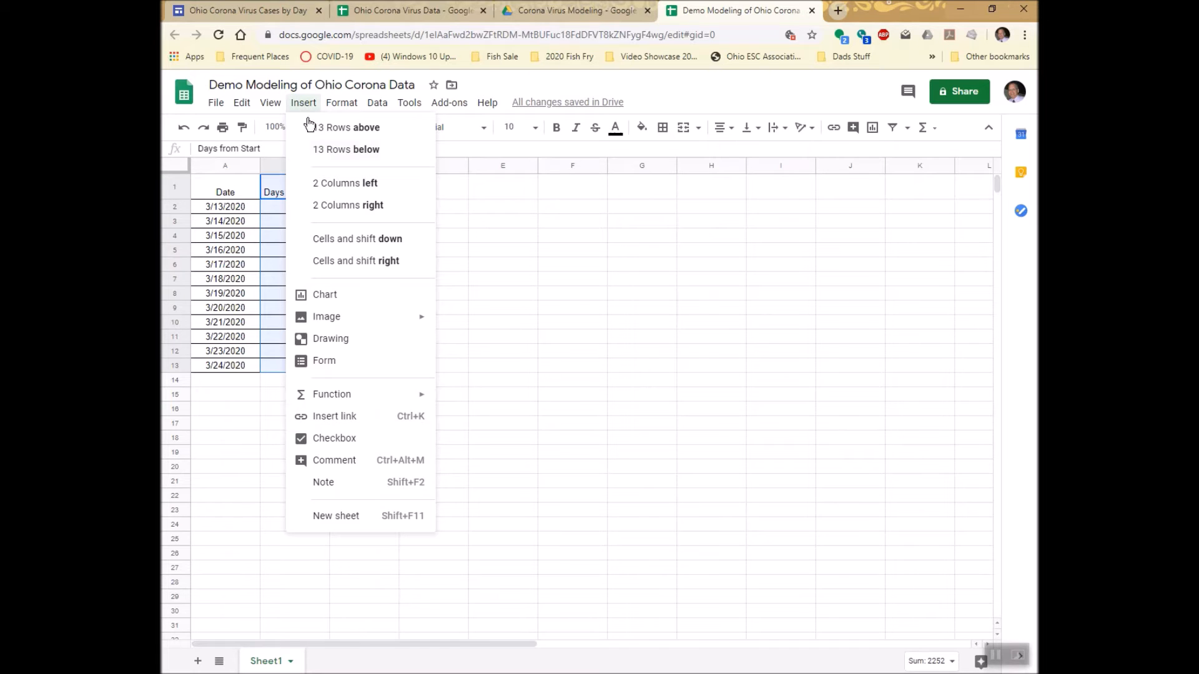
click(337, 295)
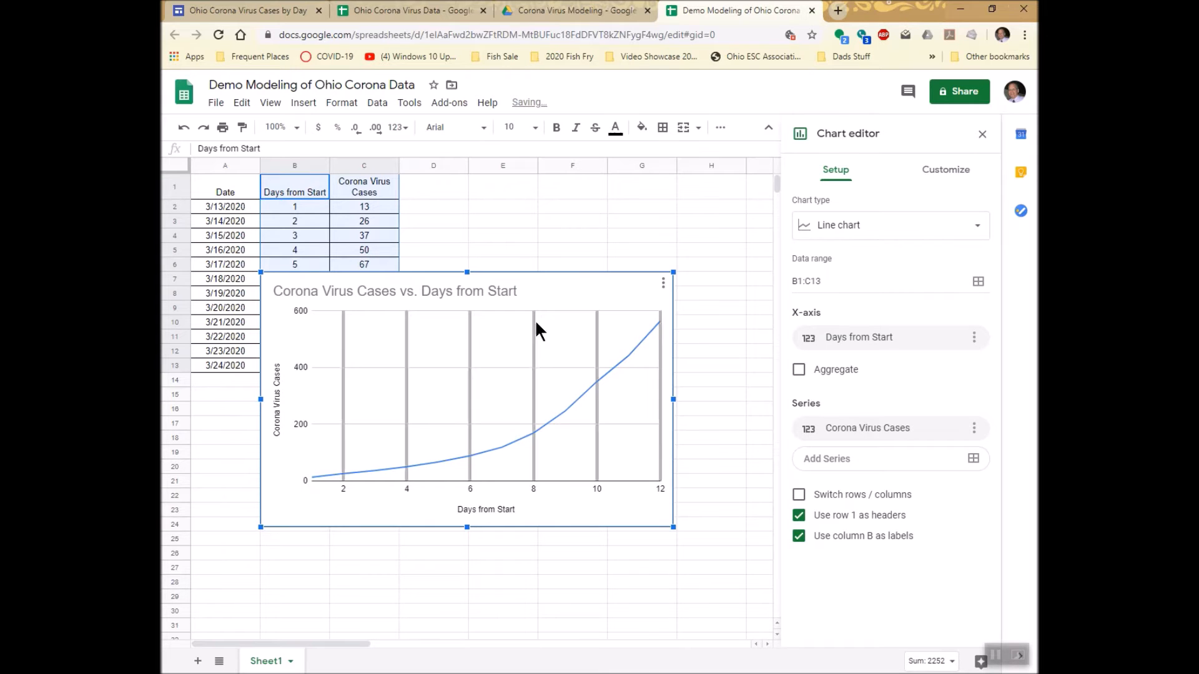
drag(561, 275, 613, 362)
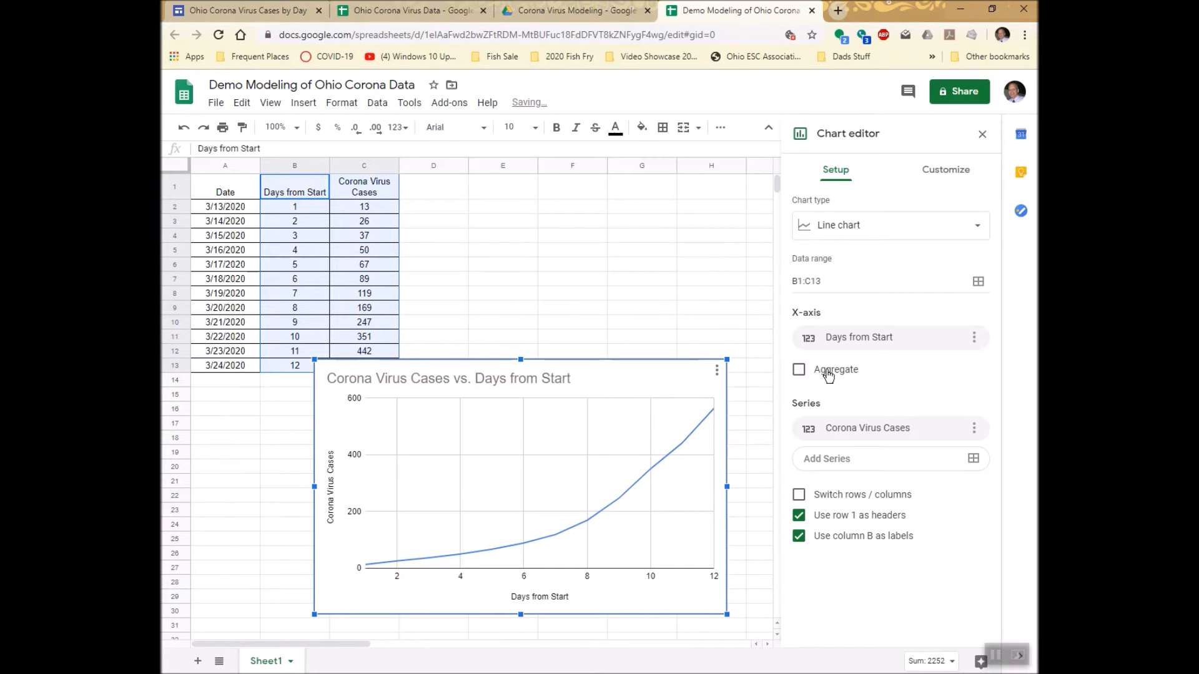
Change the chart type to Scatter chart.
click(978, 227)
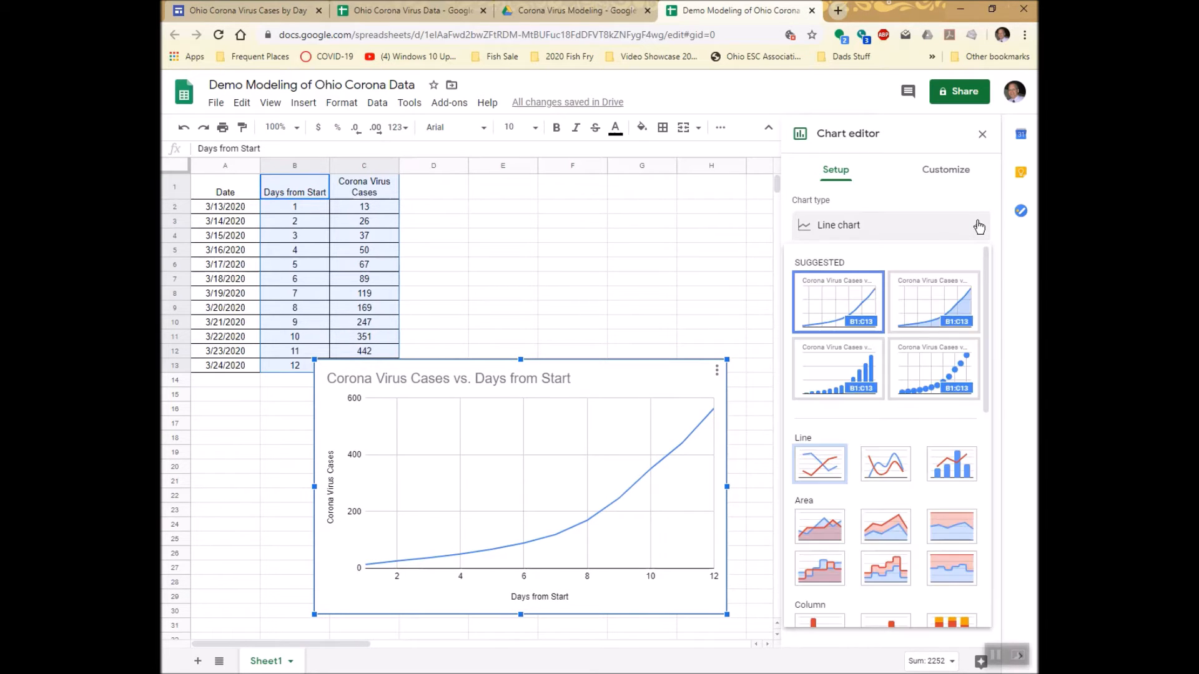
scroll(905, 384, down, 5)
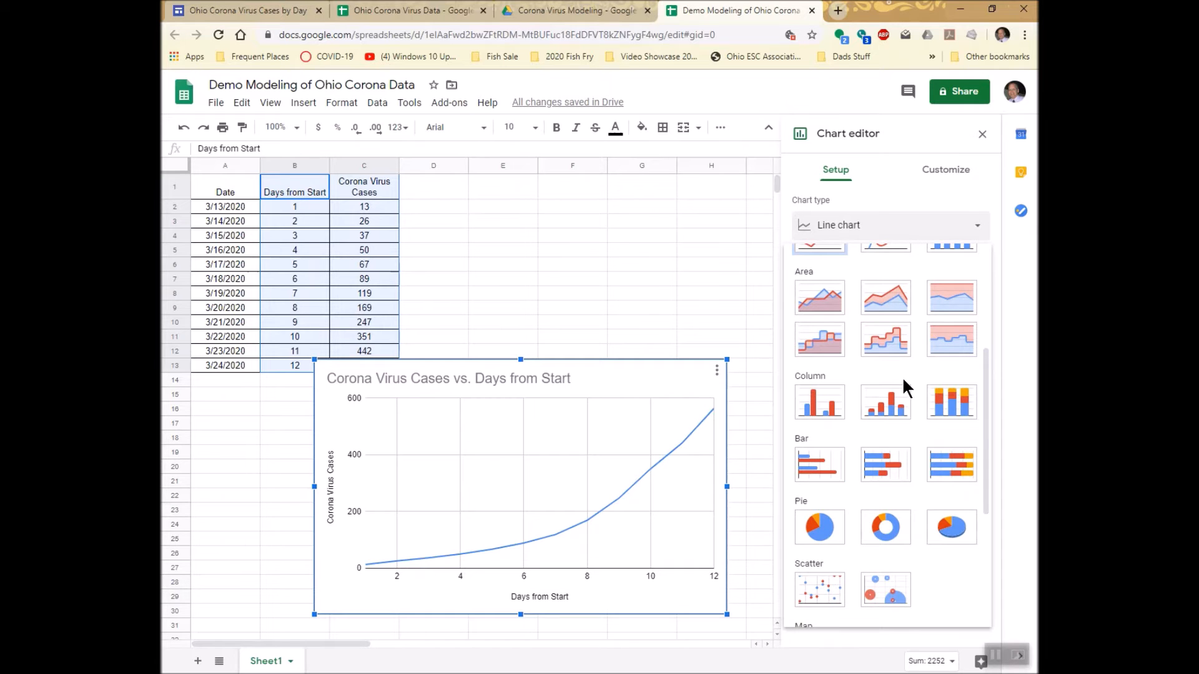
scroll(902, 376, down, 4)
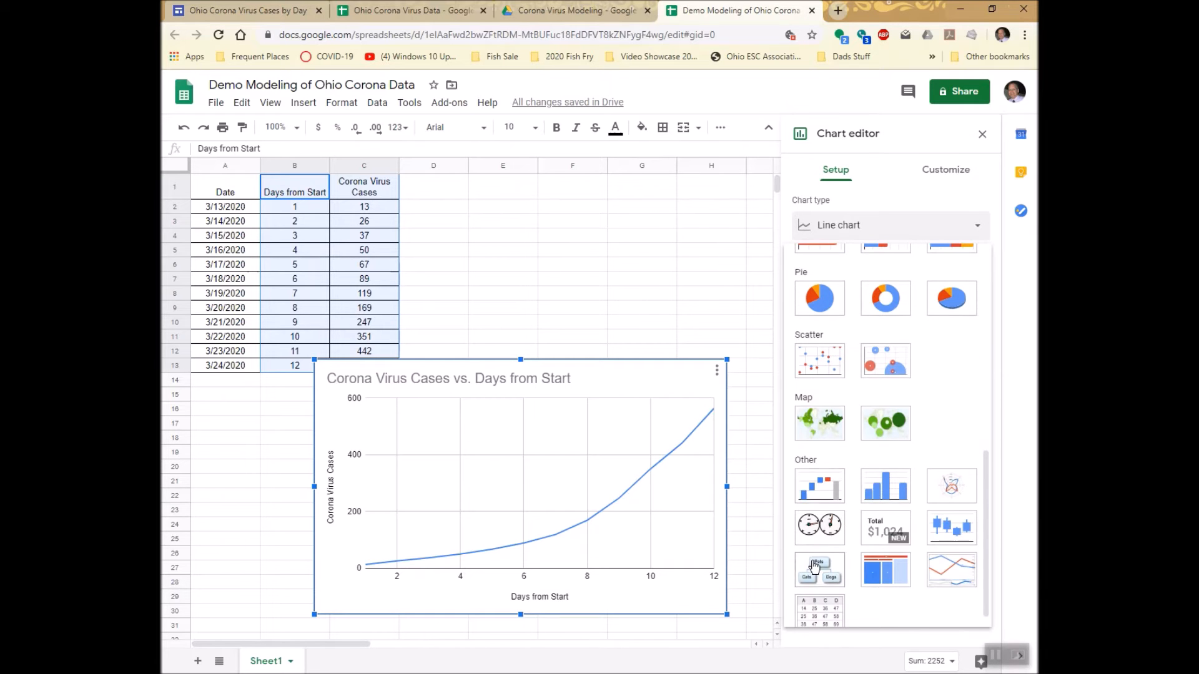
click(817, 365)
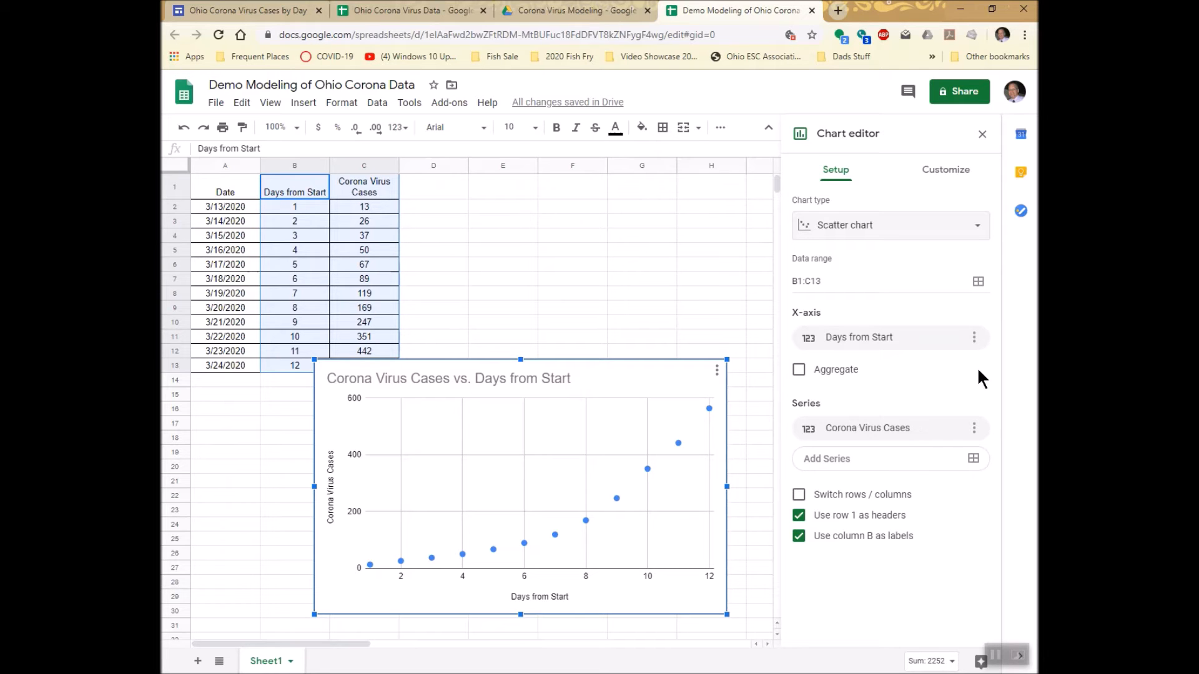
Turn on data labels for the Corona Virus Cases series of the scatter chart.
click(954, 174)
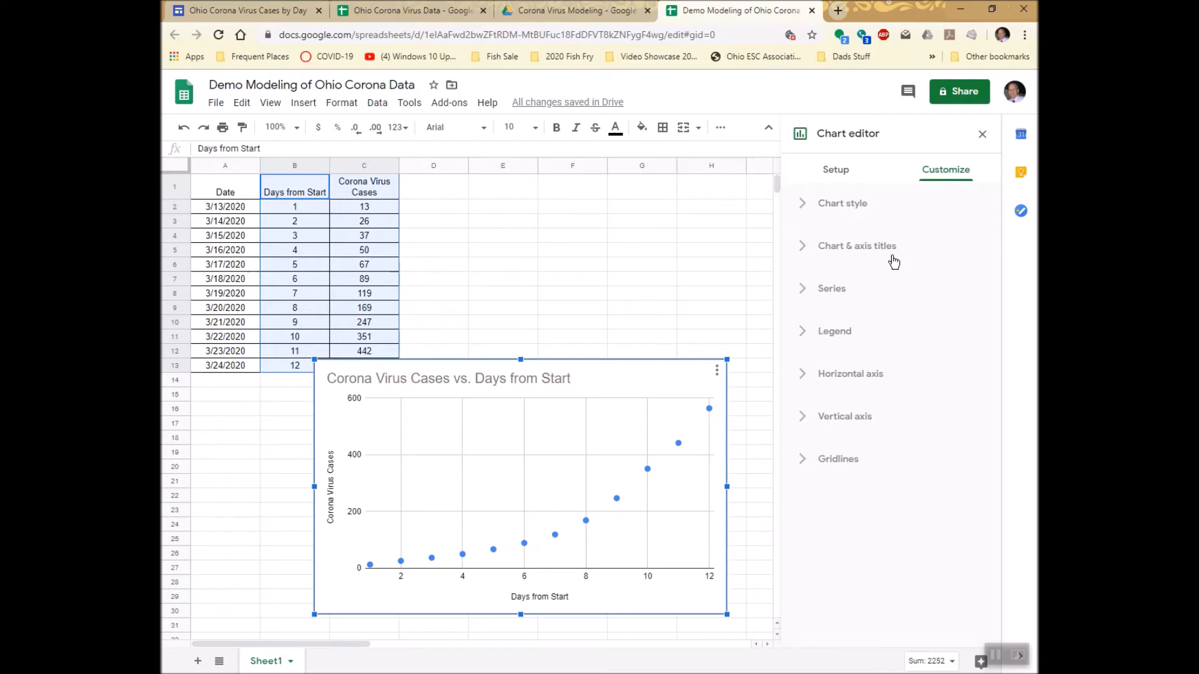
click(823, 291)
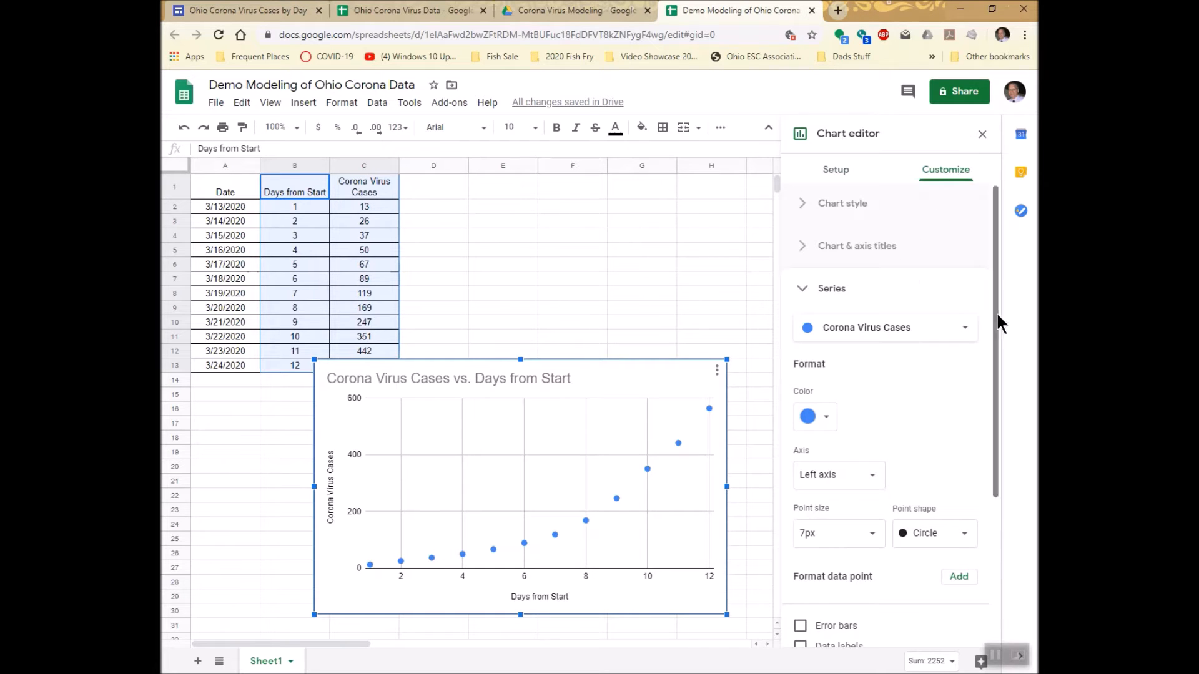
drag(998, 294, 997, 325)
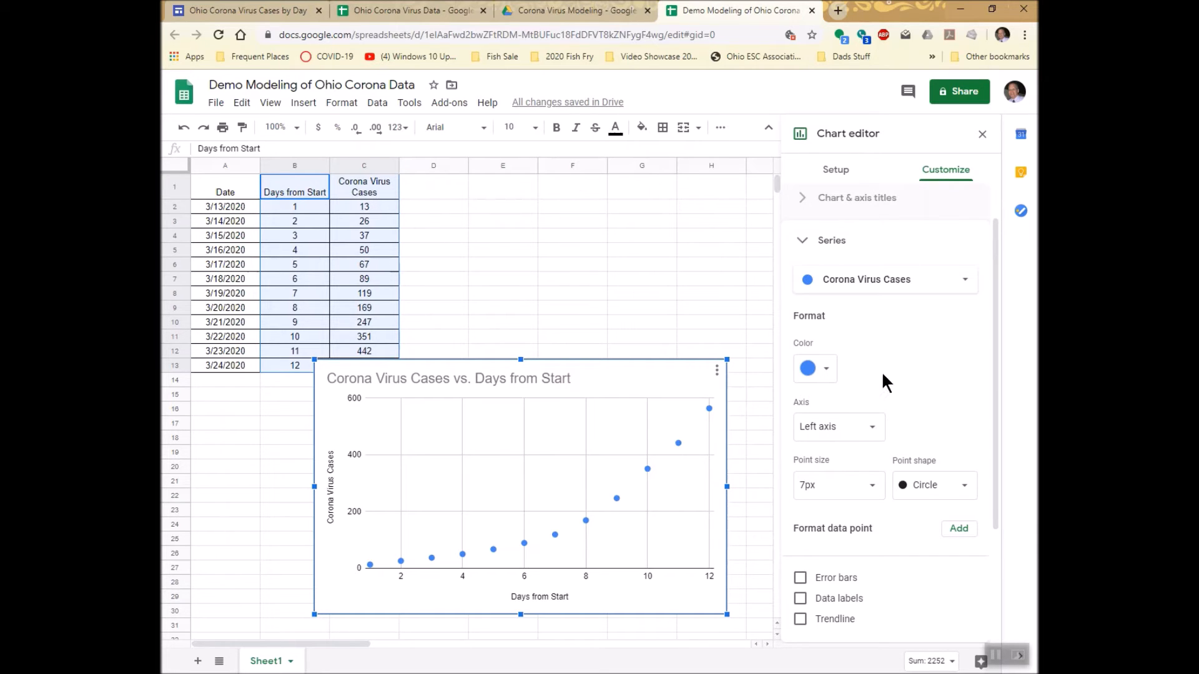
click(801, 599)
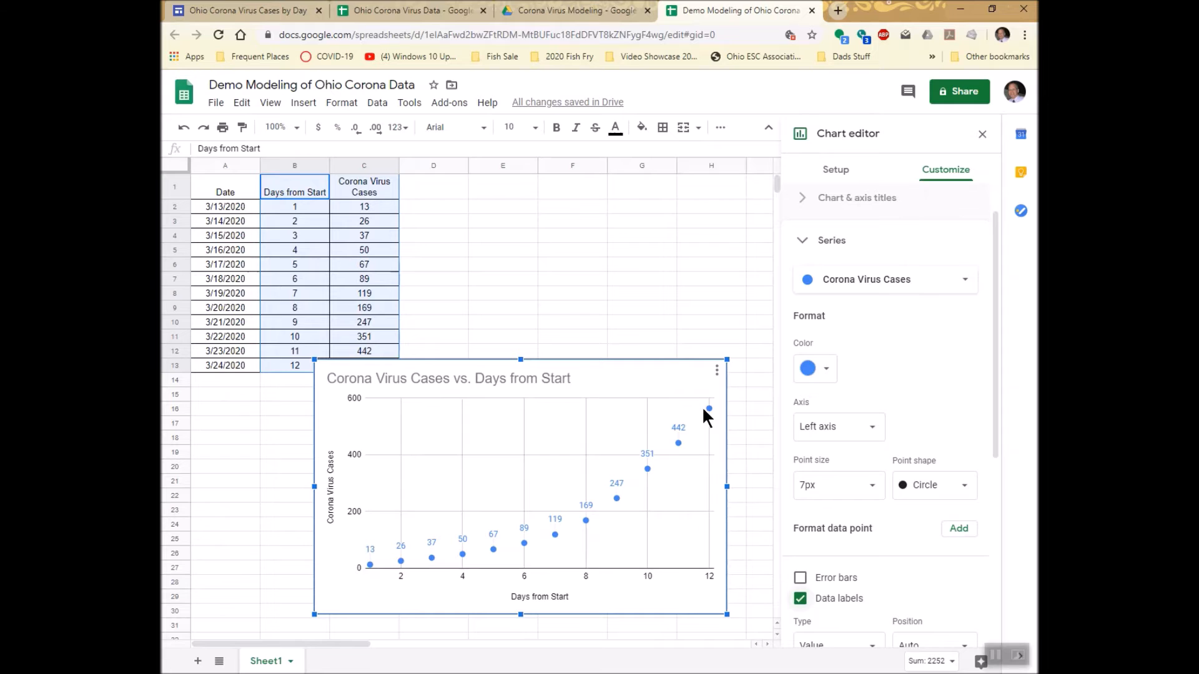
Add a trendline to the Corona Virus Cases series and set its type to Exponential.
drag(994, 436, 1001, 554)
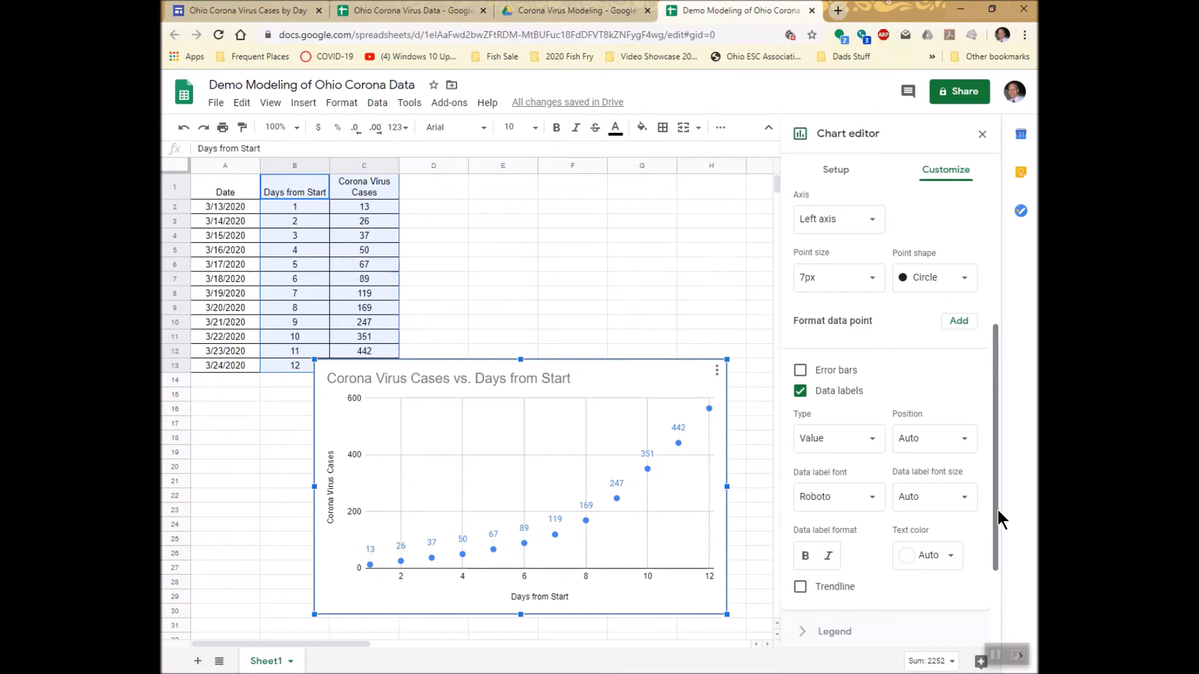
drag(995, 509, 993, 566)
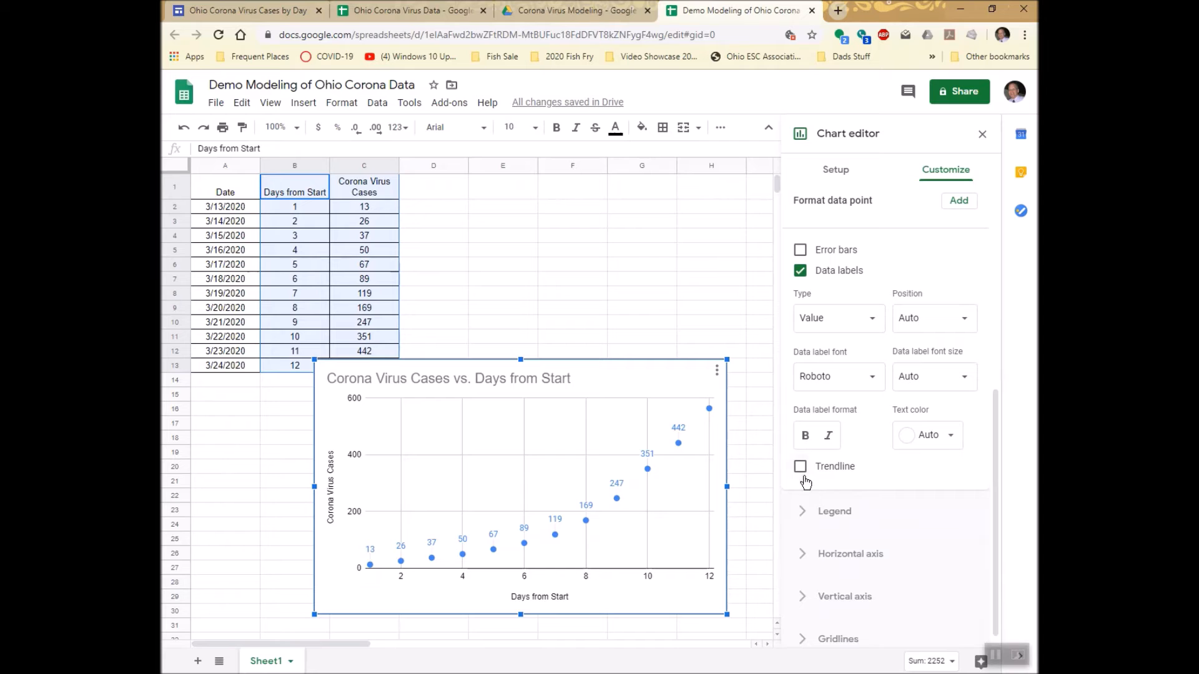
click(801, 467)
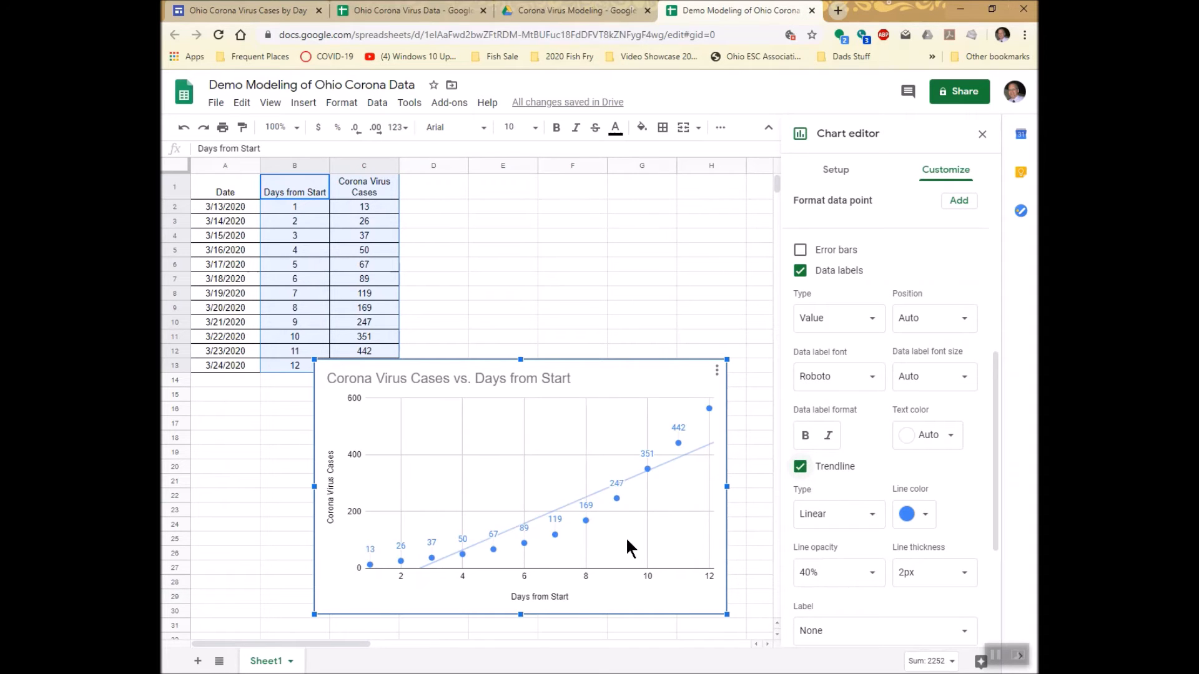
click(868, 516)
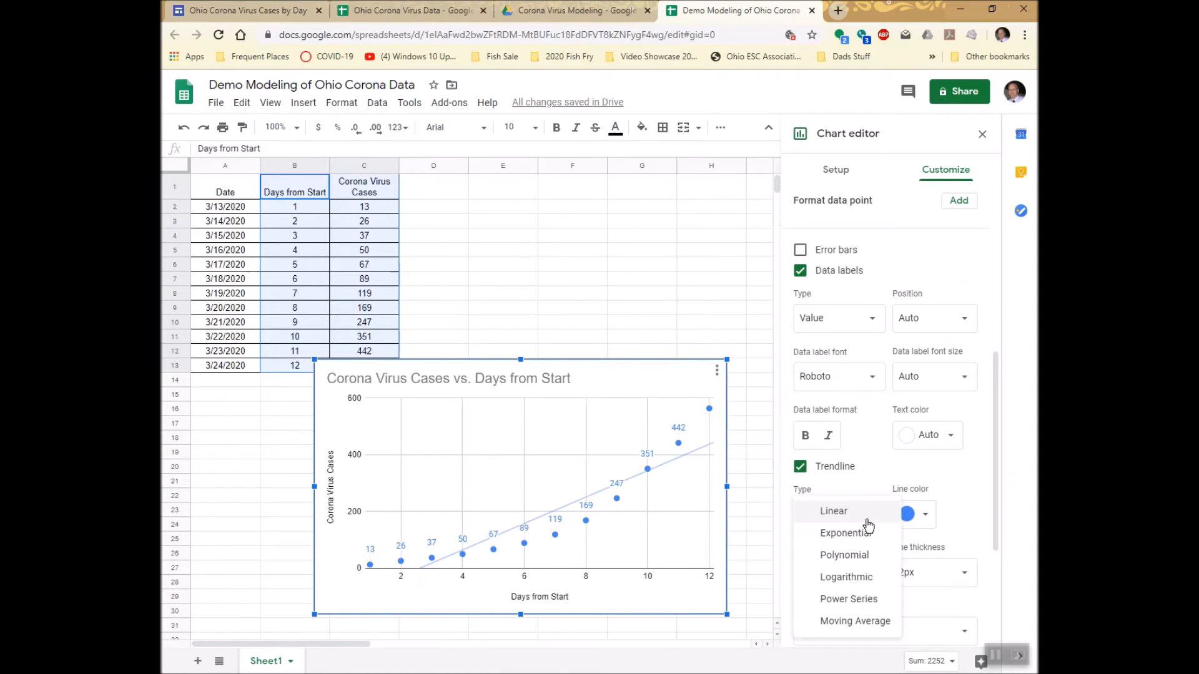
click(860, 534)
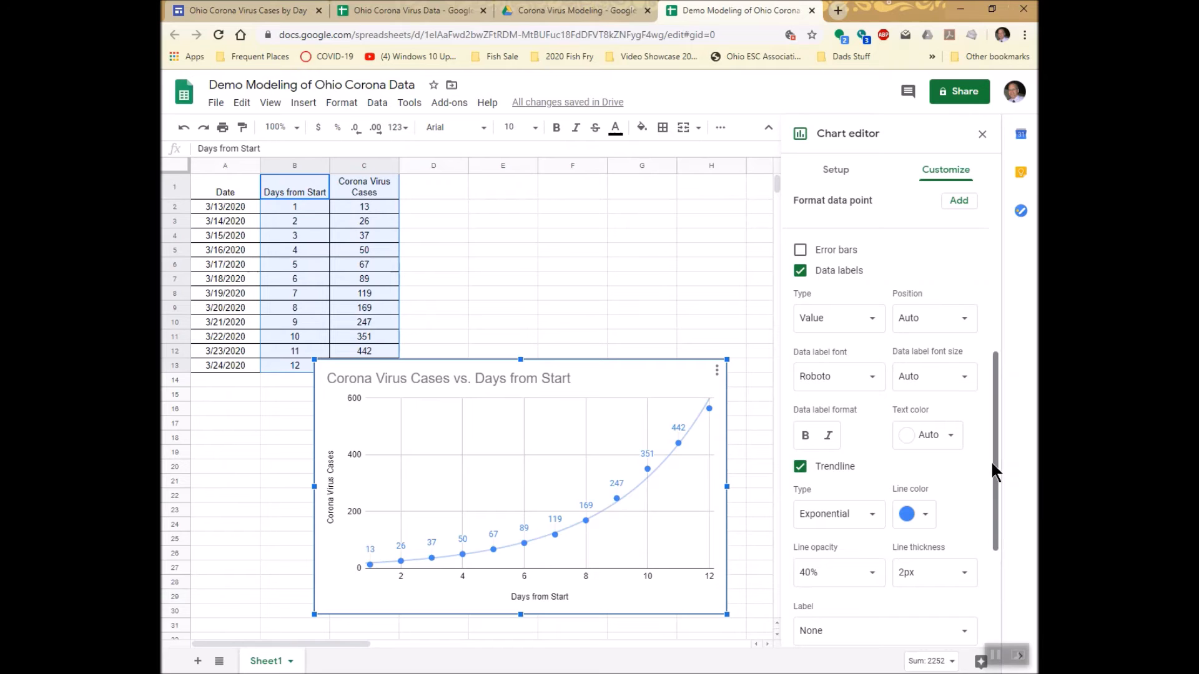
Label the exponential trendline with its equation and show its R² value.
drag(995, 458, 997, 500)
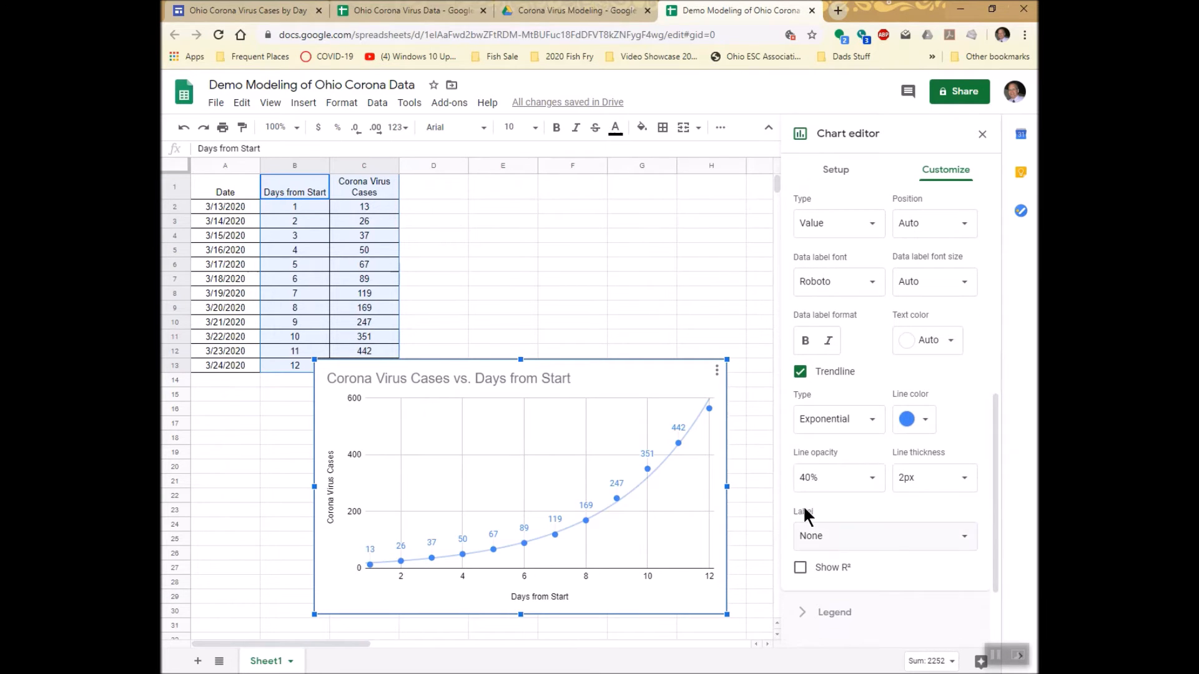
click(968, 538)
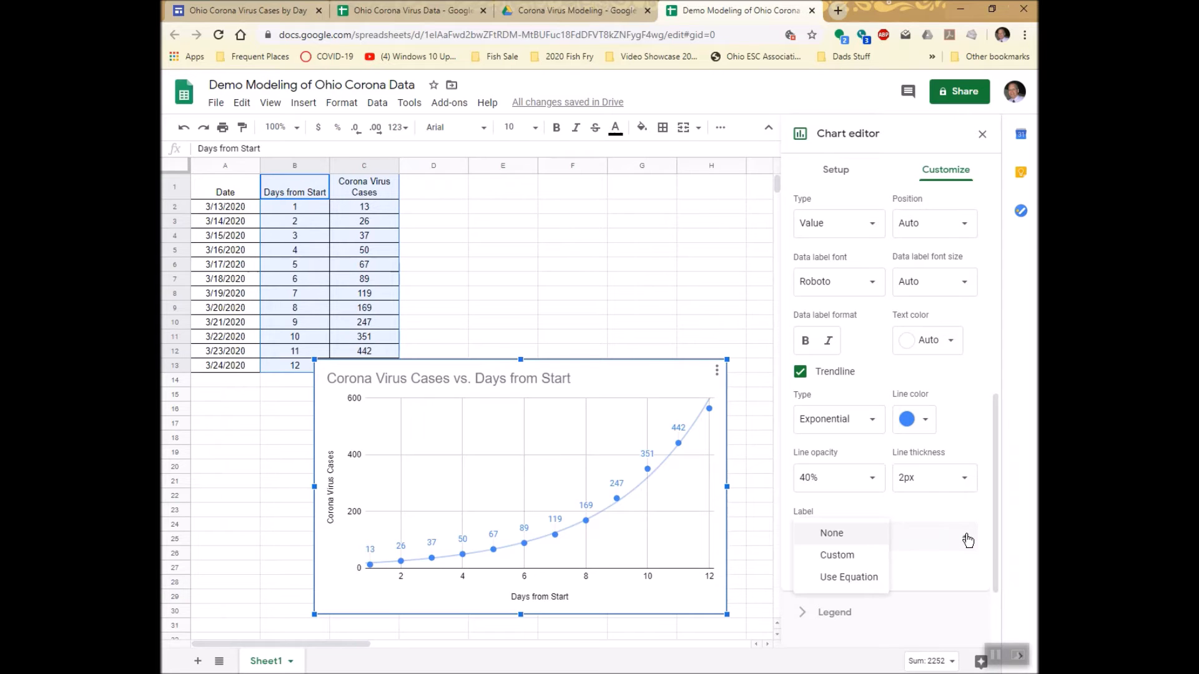
click(868, 577)
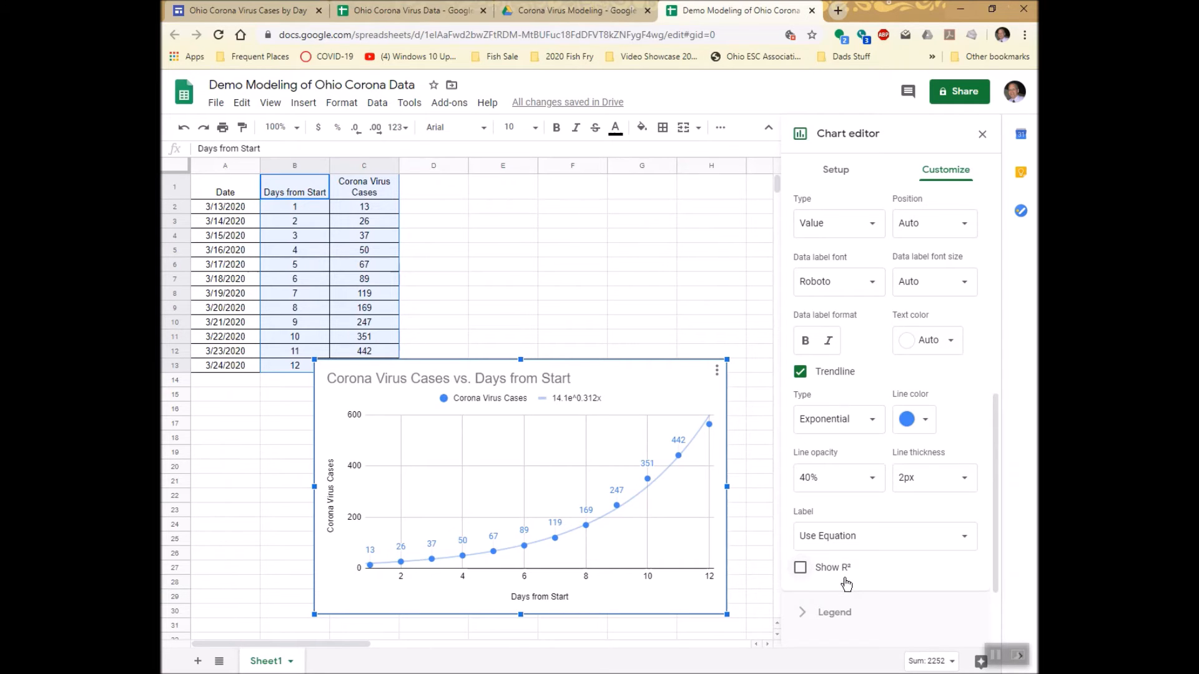
click(800, 568)
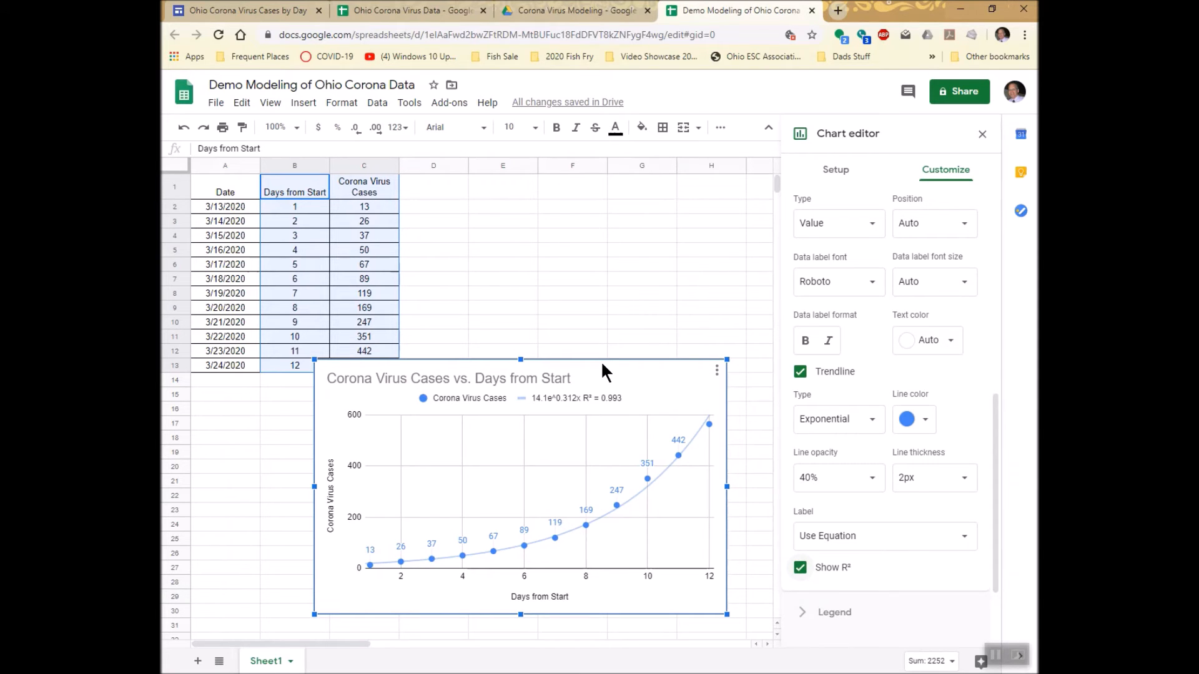
Move the chart clear of the data table and enter the heading "Prediction" in D1.
drag(602, 368, 646, 389)
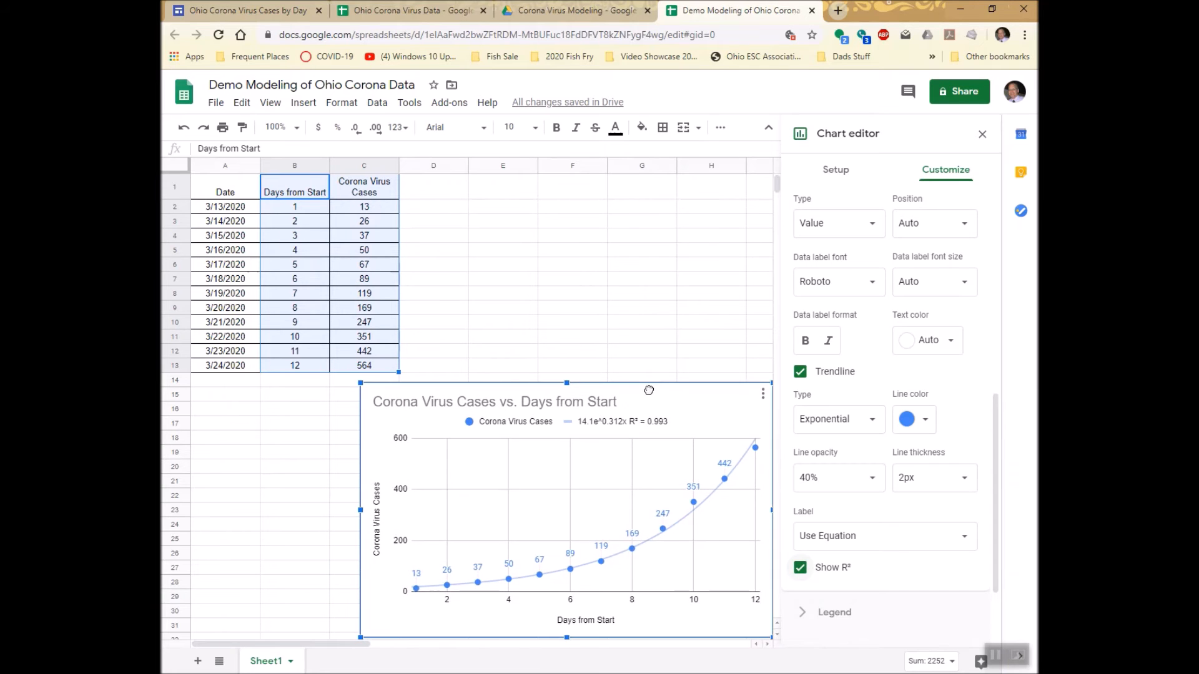
click(439, 182)
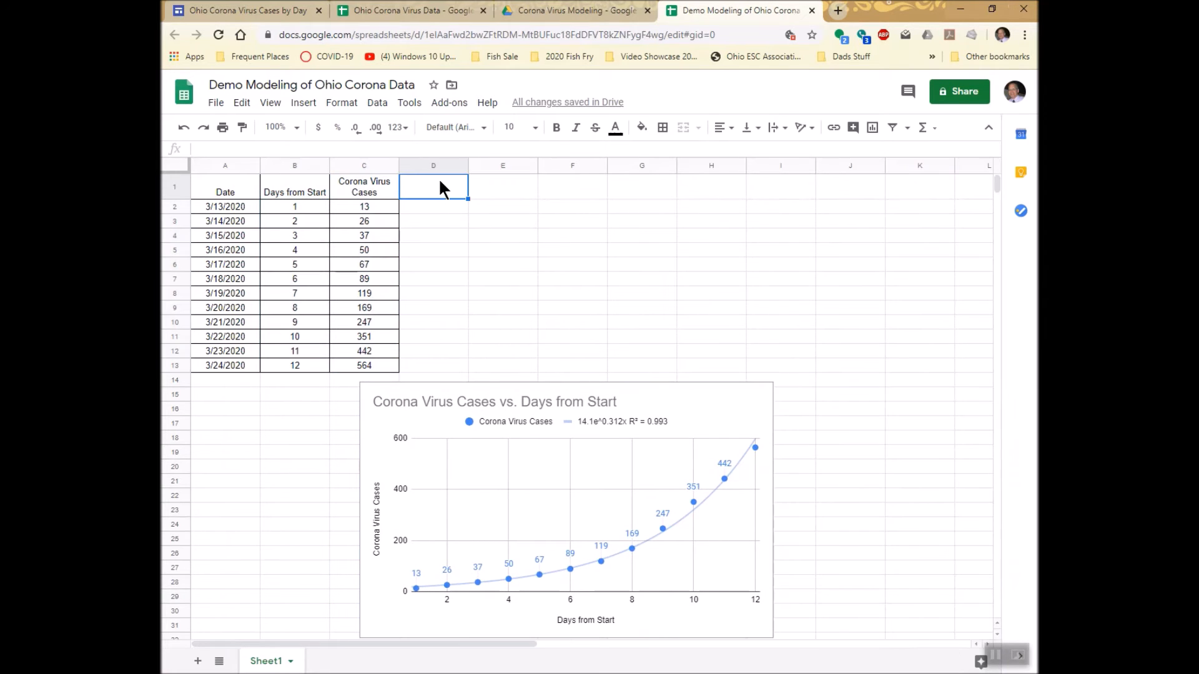
text(Prediction)
key(Return)
Center the contents of D1:D13 and apply all borders to that range.
drag(440, 188, 440, 363)
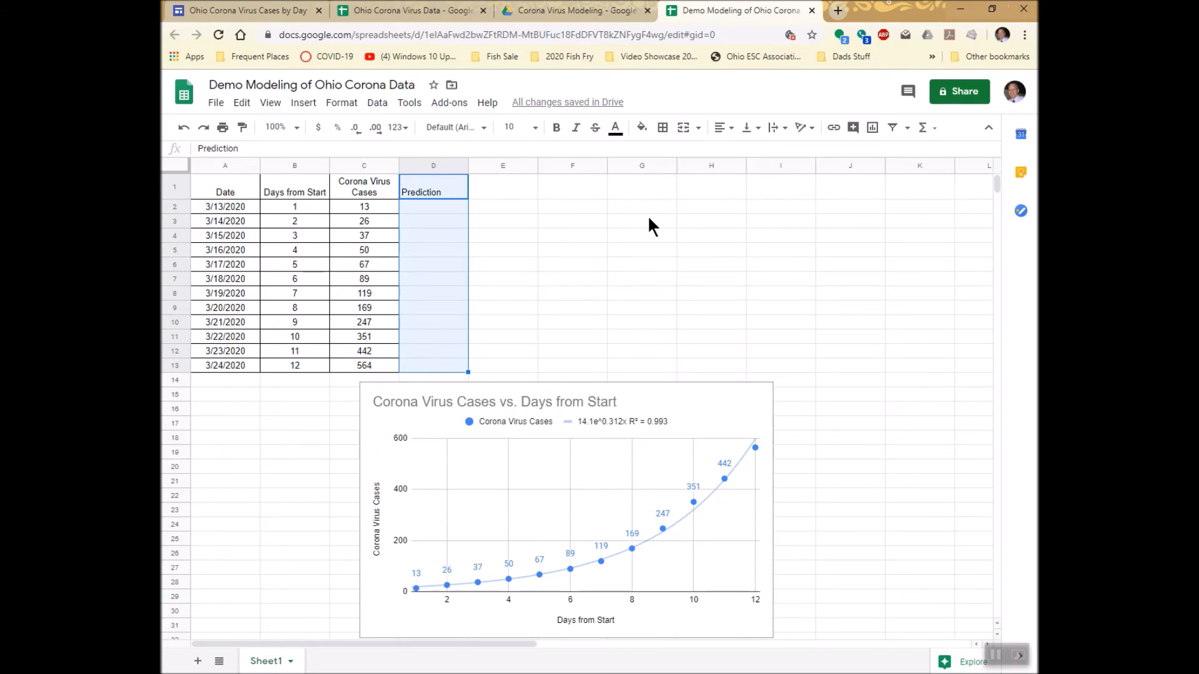
click(726, 129)
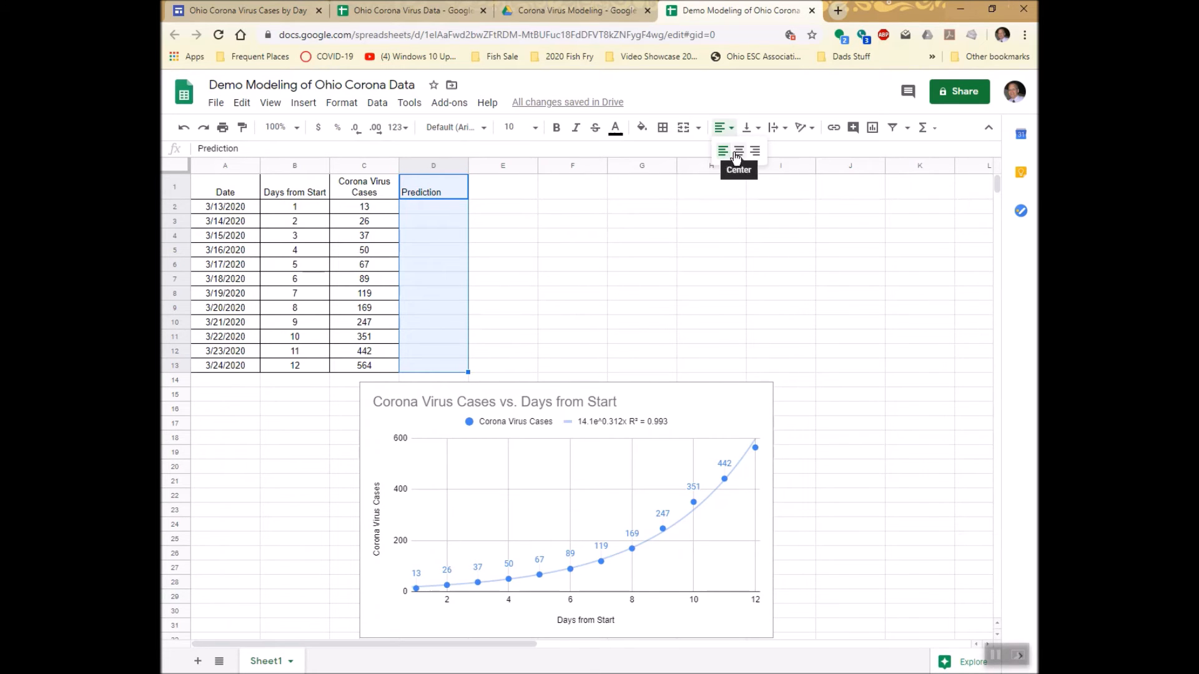
click(739, 152)
click(662, 127)
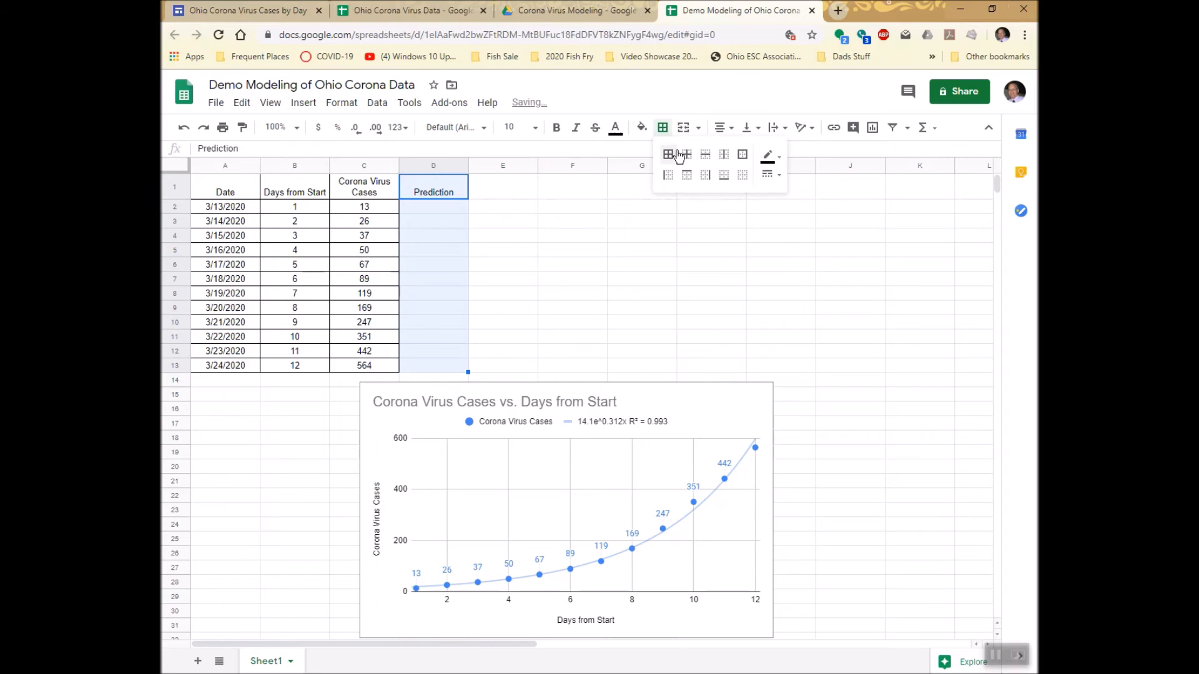
Enter the trendline model as the formula =14.1*exp(0.312*B2) in D2.
click(443, 207)
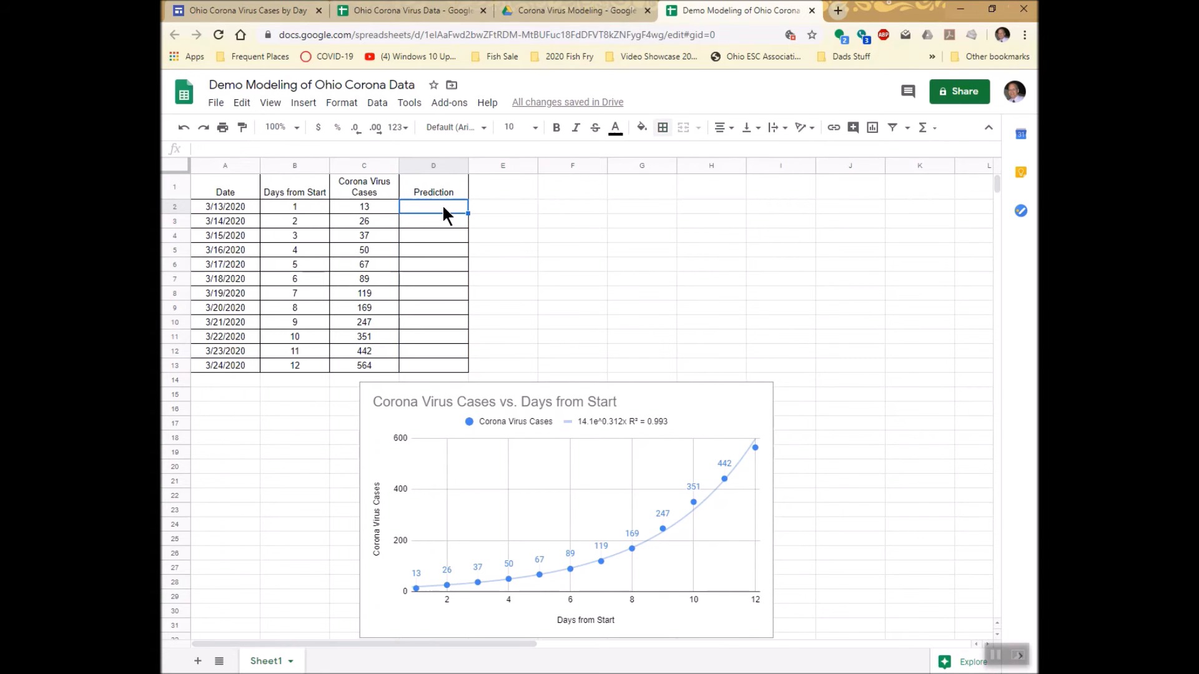
text(=)
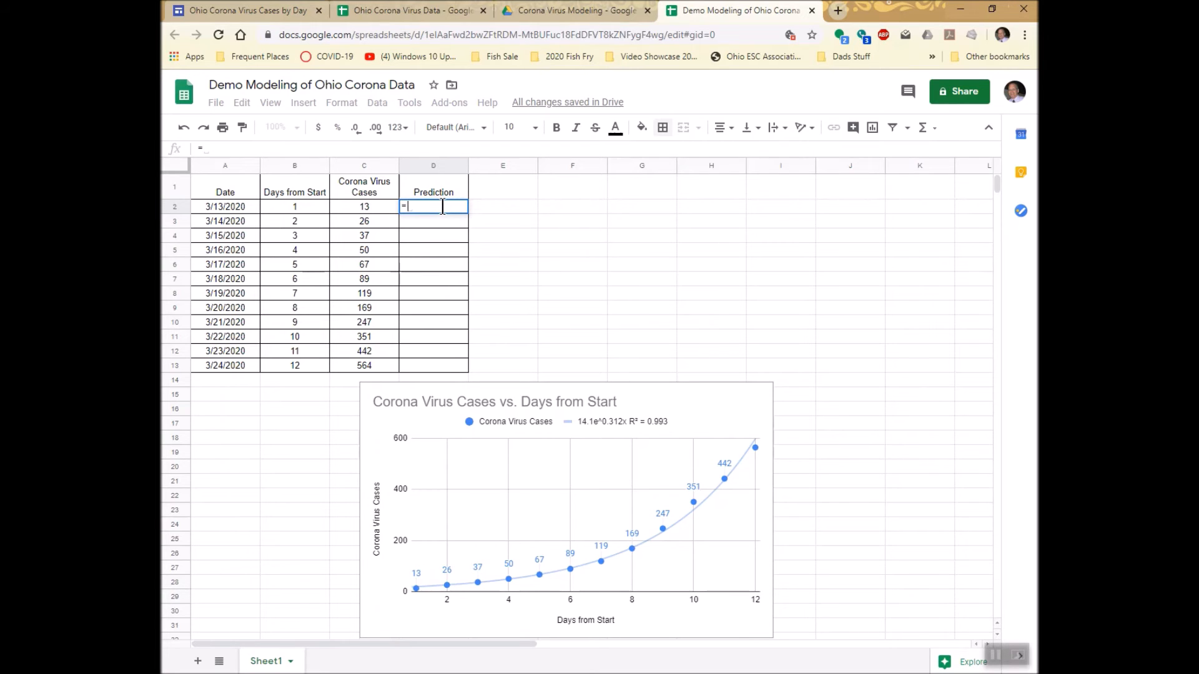
text(14.1*ex)
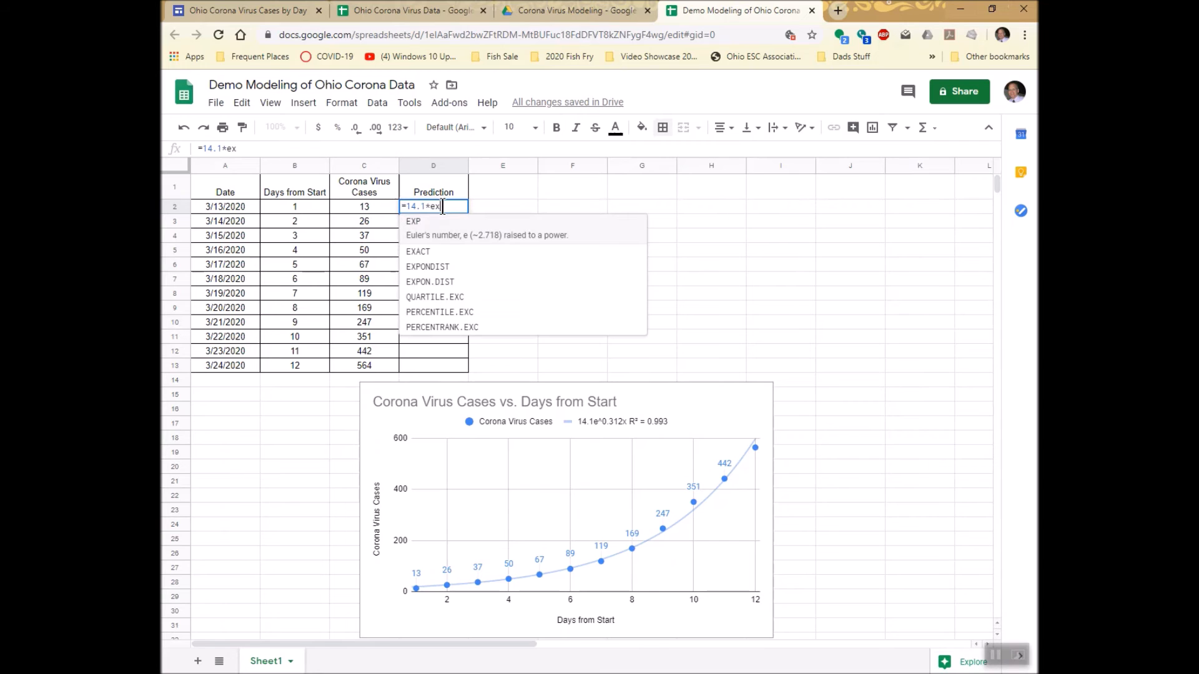
text(p()
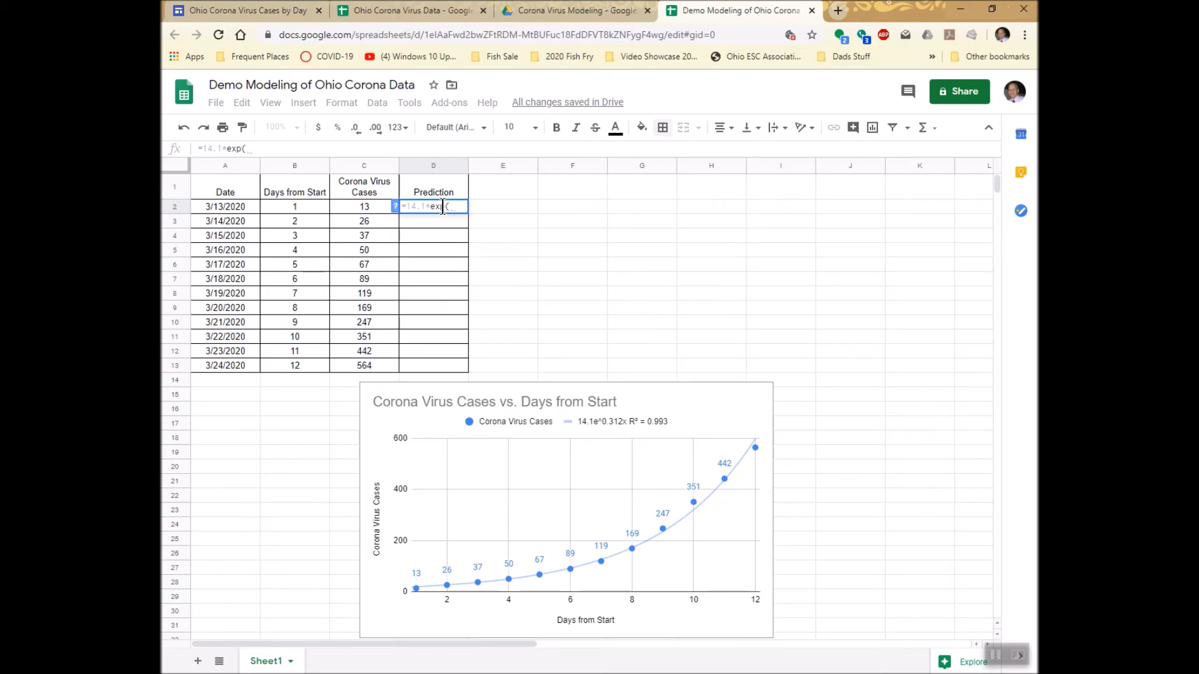
text(0.312*)
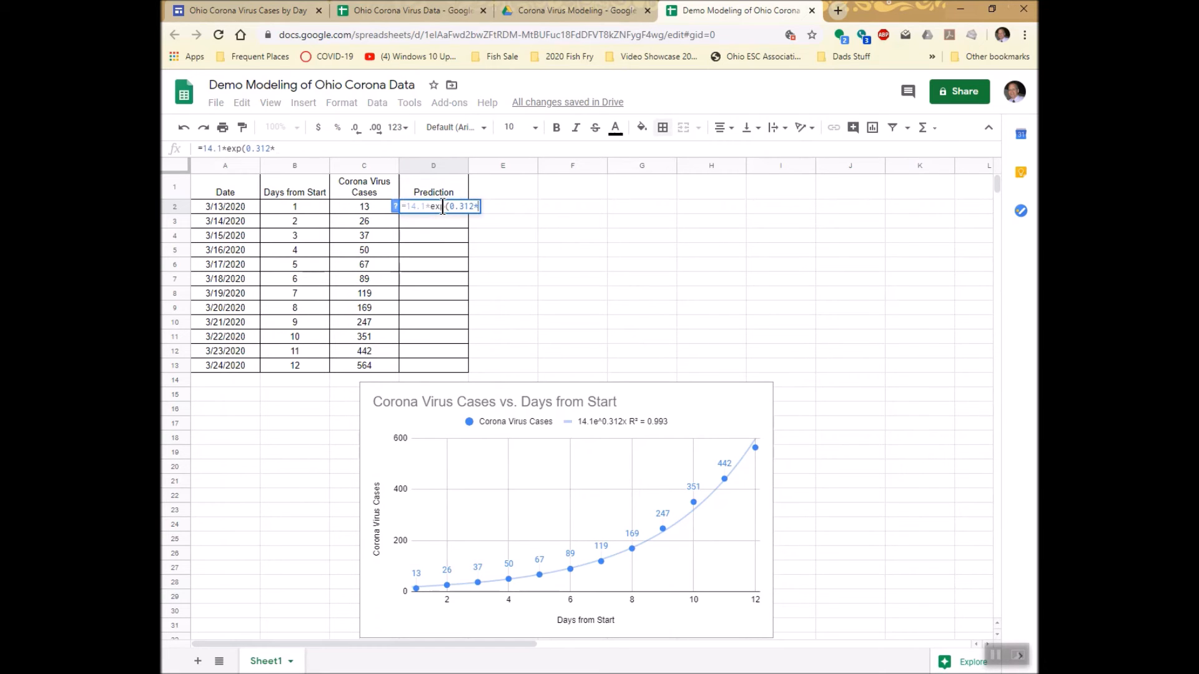
click(306, 209)
text())
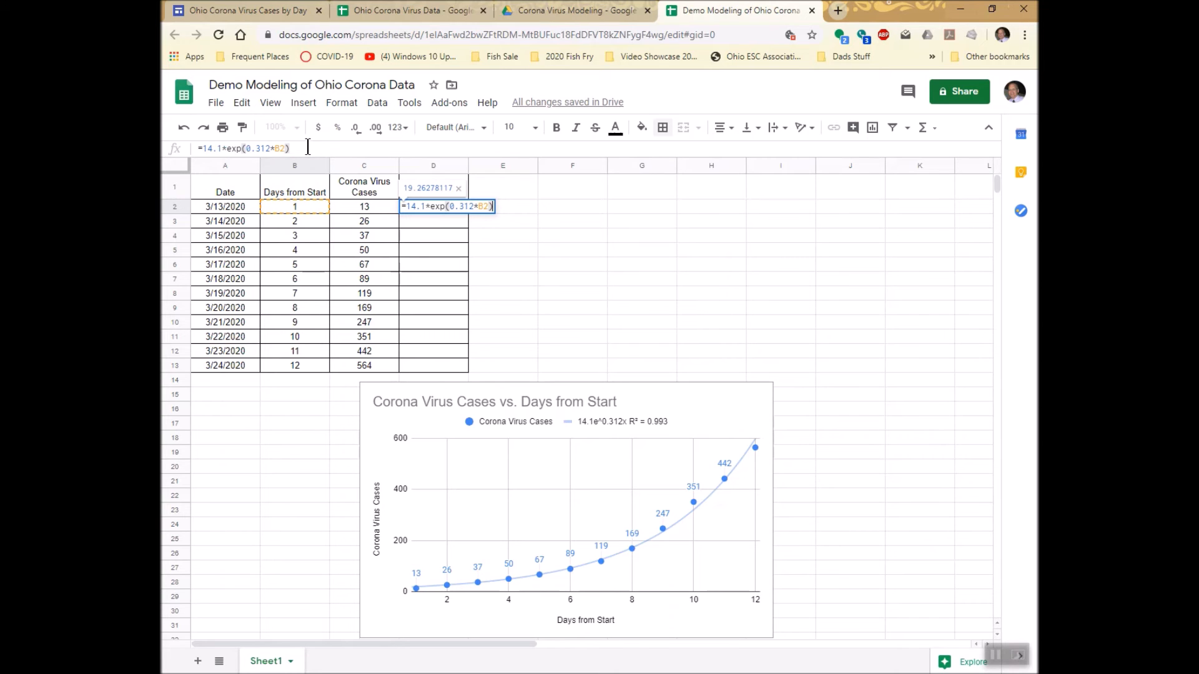
key(Return)
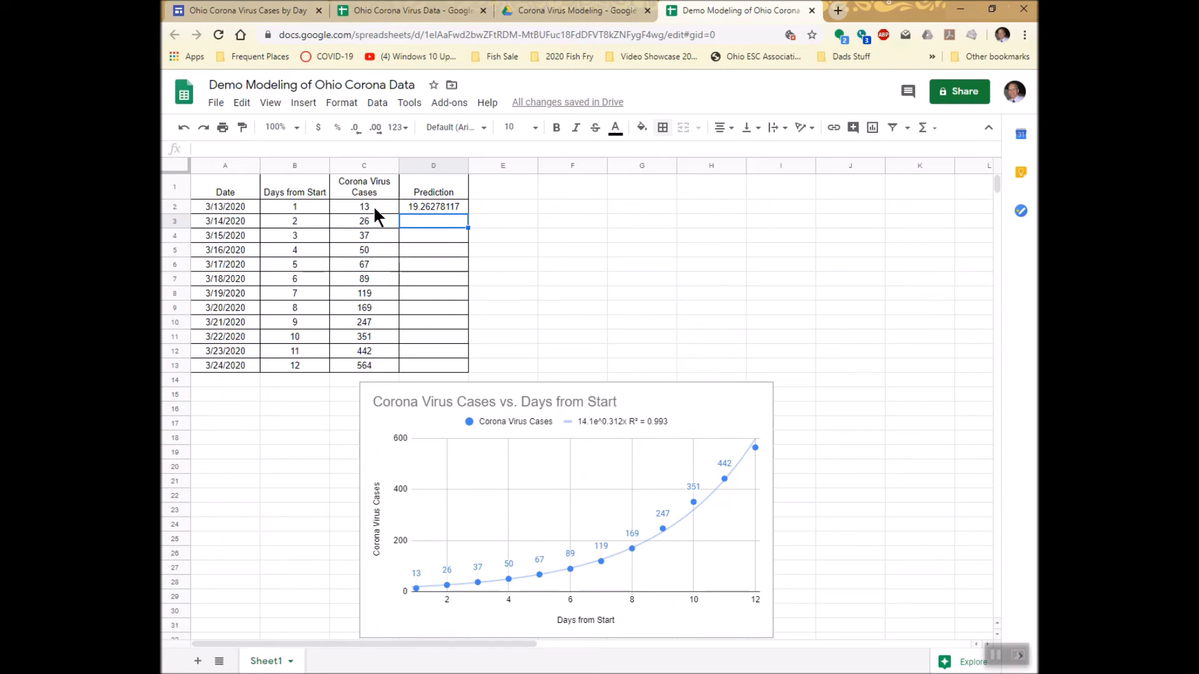
Fill the prediction formula down from D2 to D13 and reduce the decimals to show whole numbers.
drag(418, 209, 421, 371)
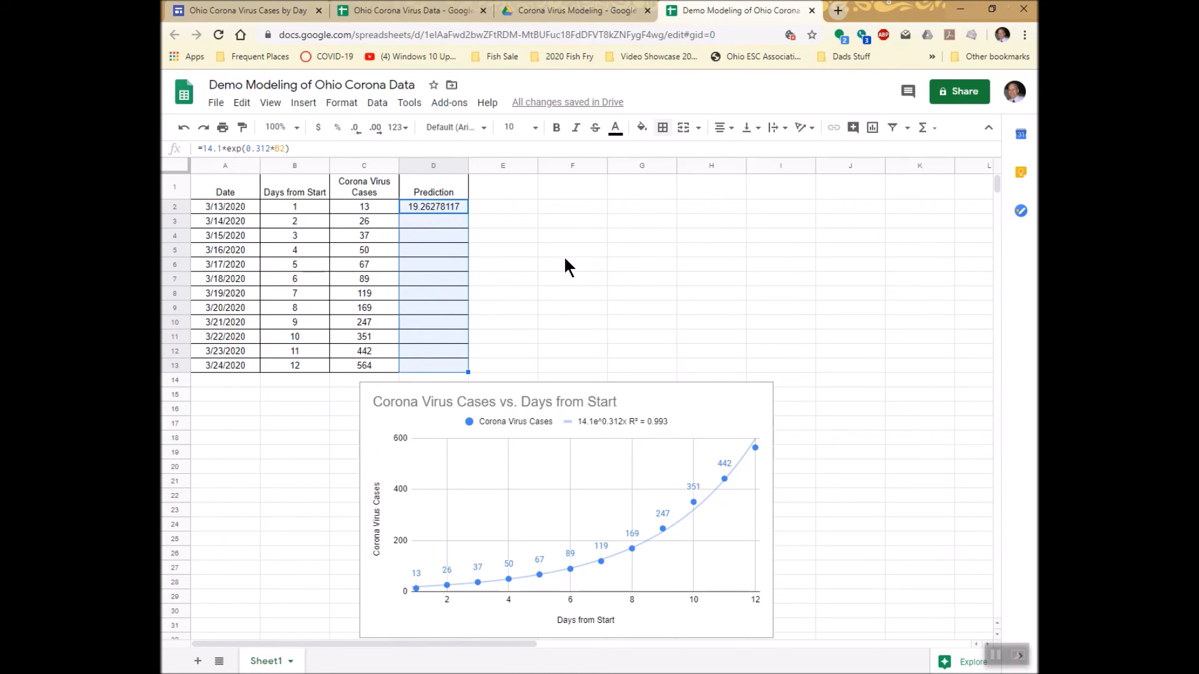
key(ctrl+d)
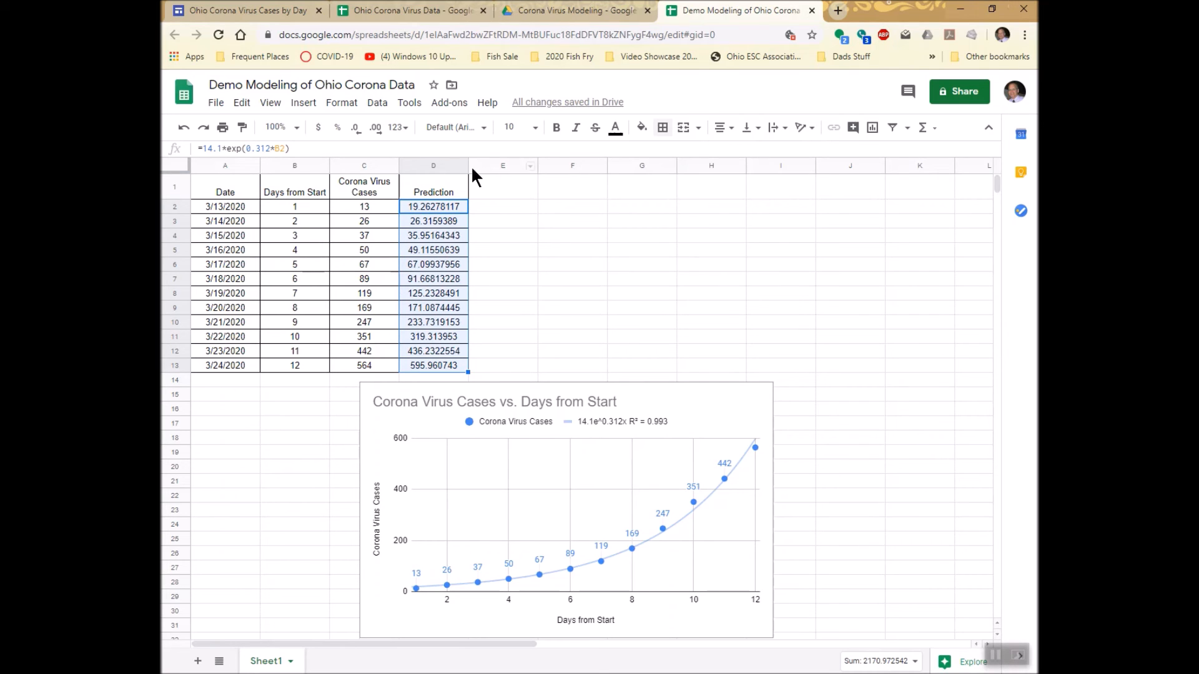
click(355, 131)
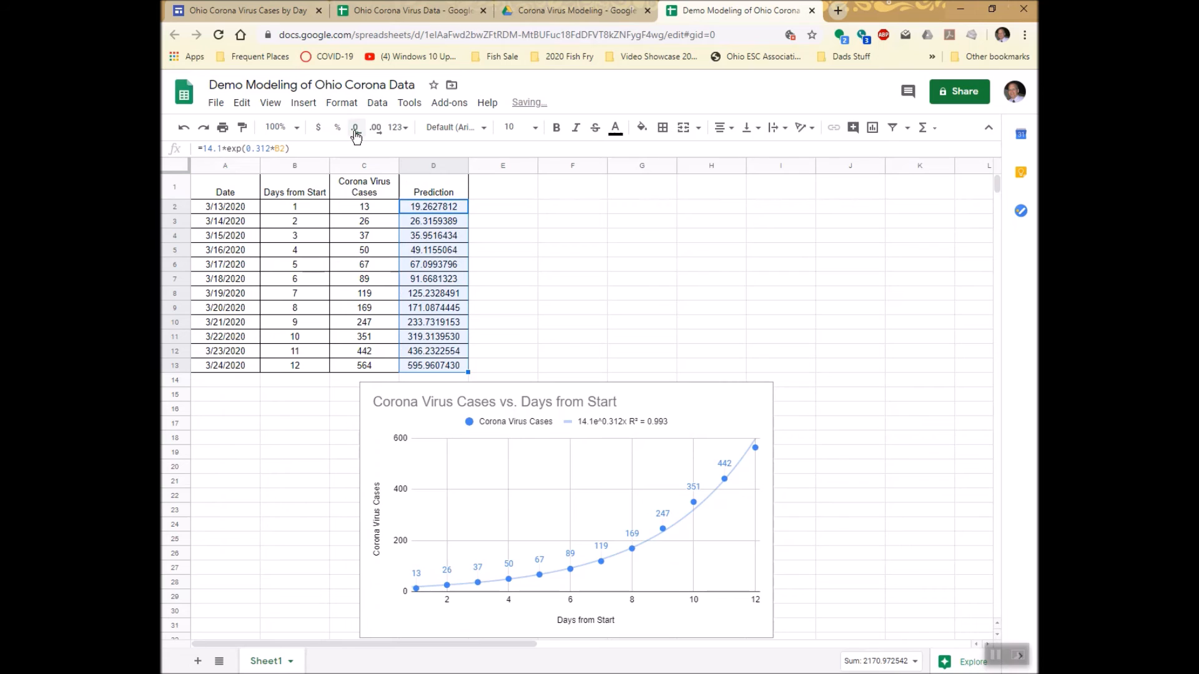
click(355, 131)
click(356, 131)
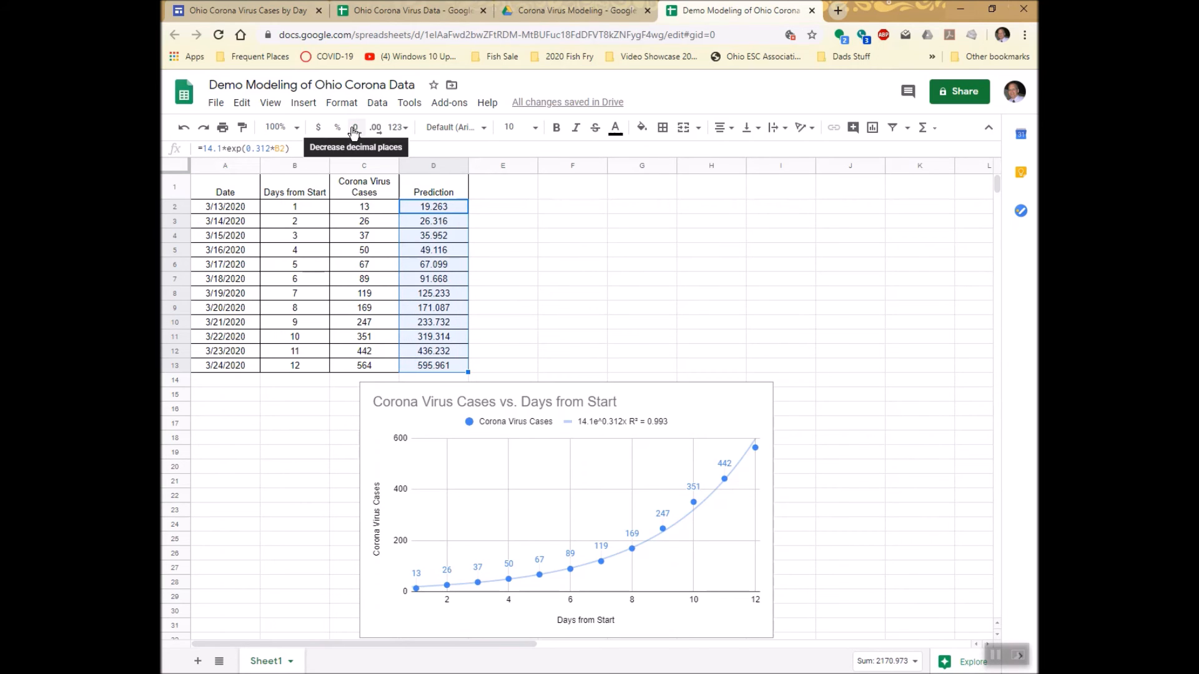
click(354, 131)
click(354, 131)
click(354, 131)
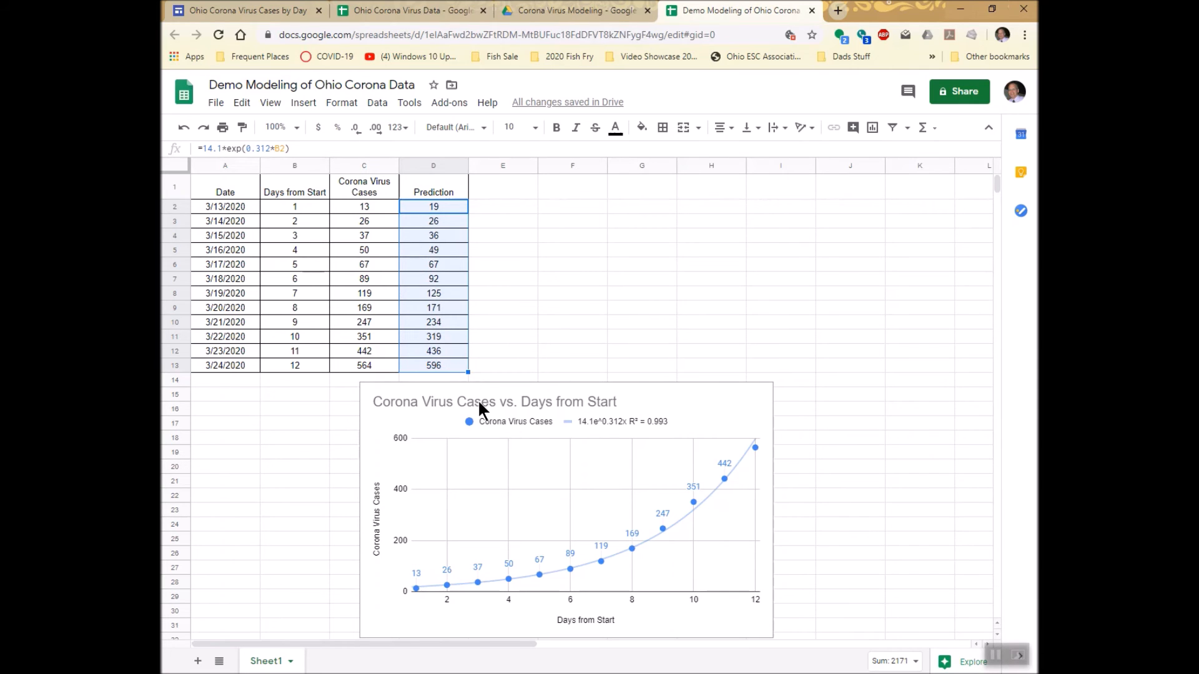
Move the chart beside the data table, over columns F to K near the first rows.
click(555, 399)
drag(554, 393, 764, 201)
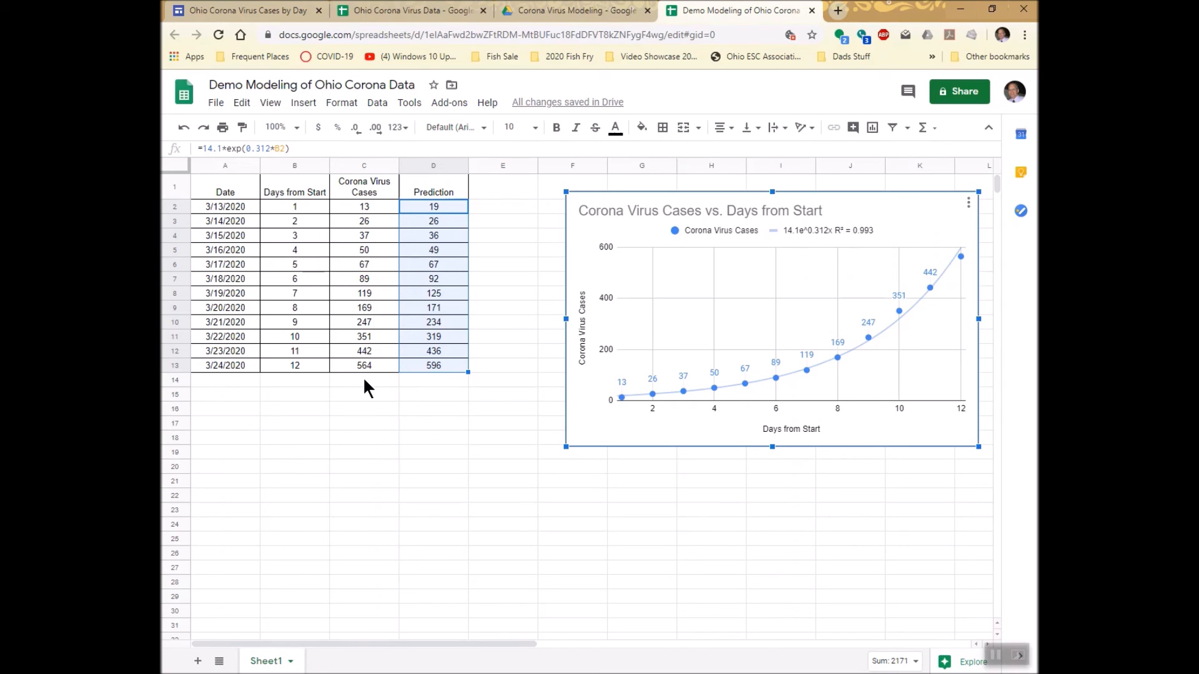
Try a day 30 prediction in row 14 by entering 30 in B14 and copying D13's formula to D14, and clear B14:D14.
click(293, 382)
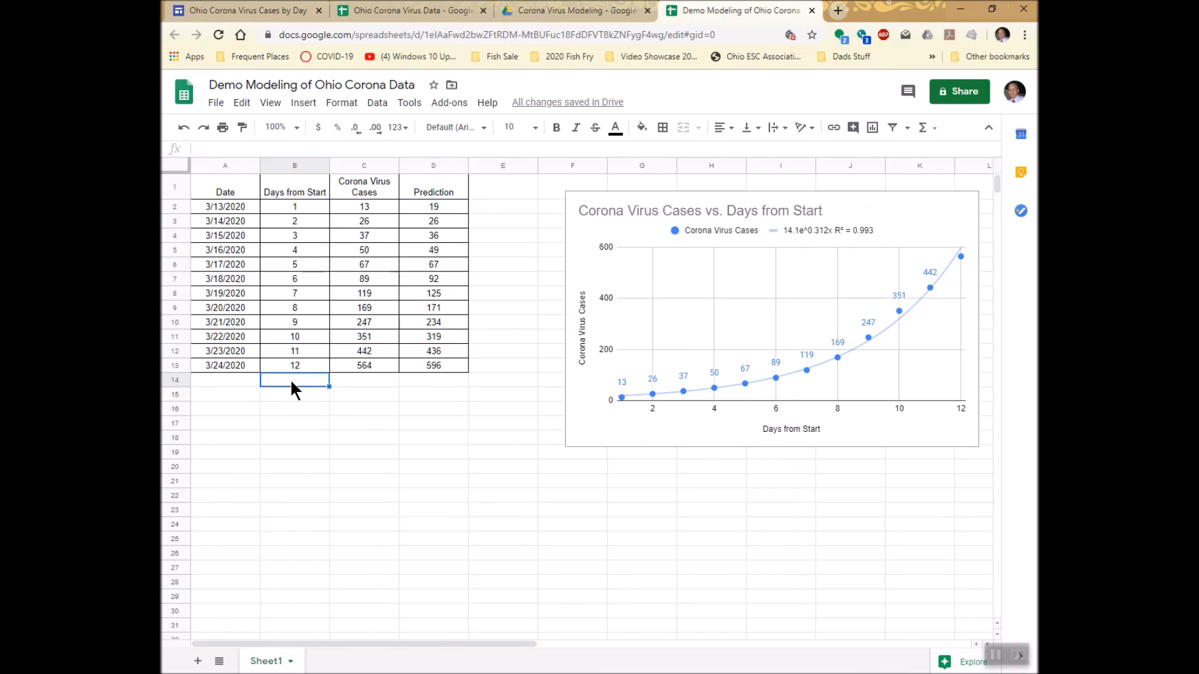
text(30)
key(Return)
click(291, 381)
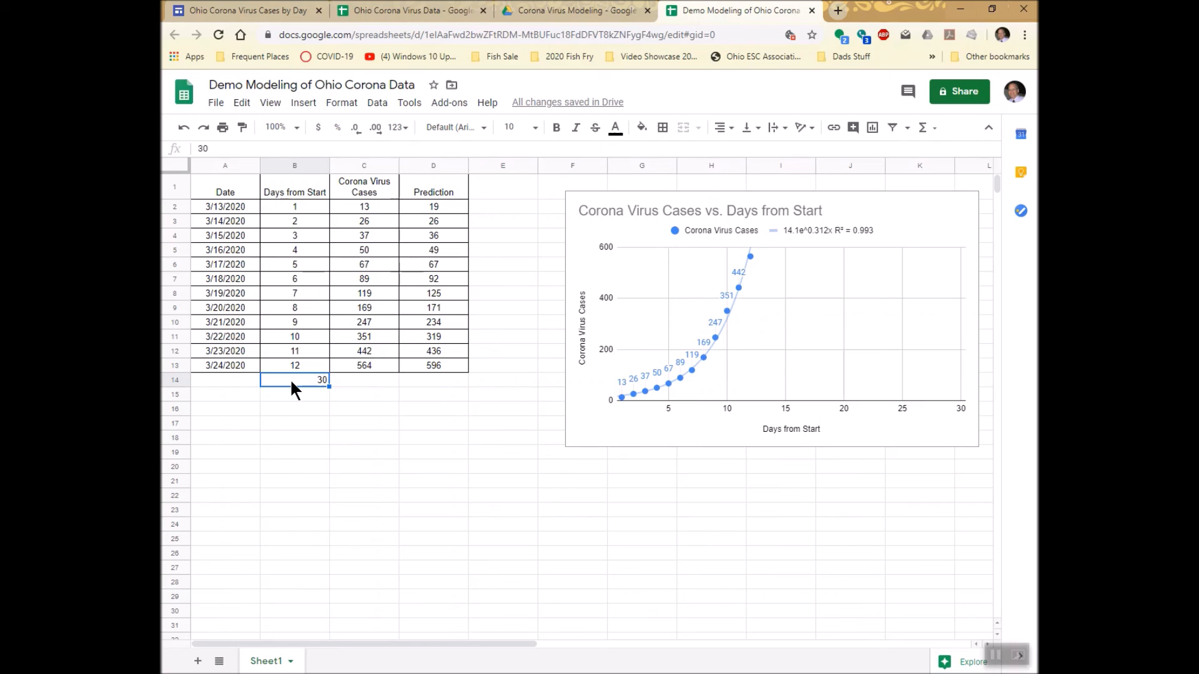
key(Right)
key(Right)
key(Up)
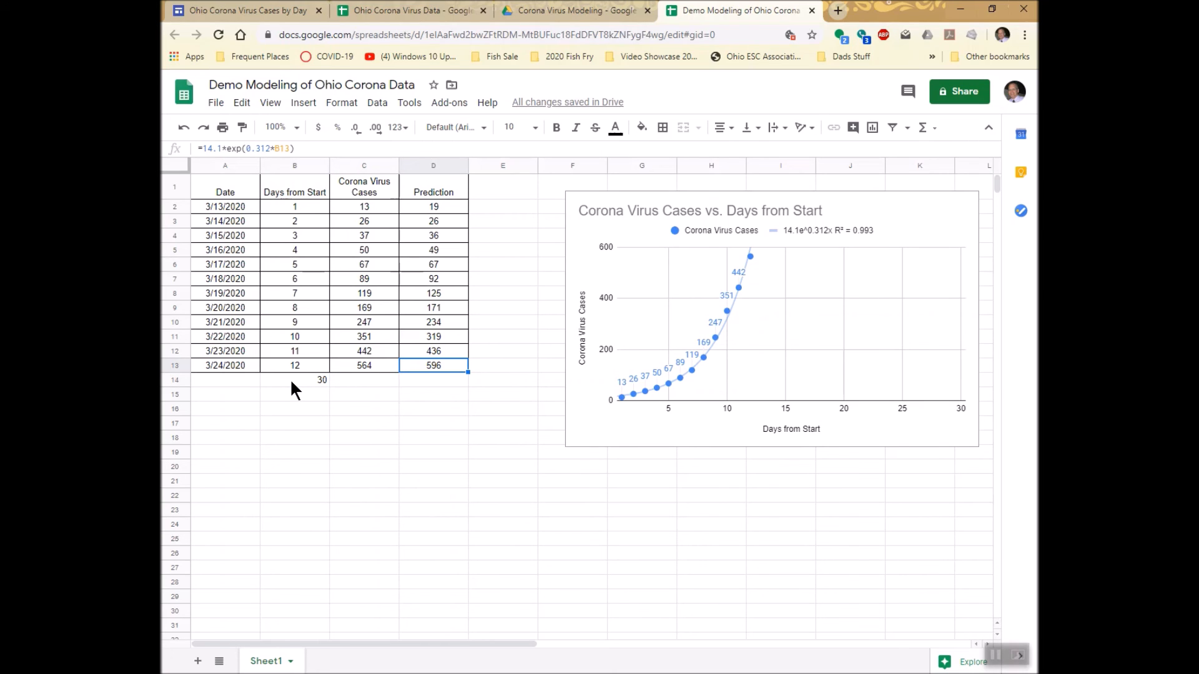
key(ctrl+c)
key(Down)
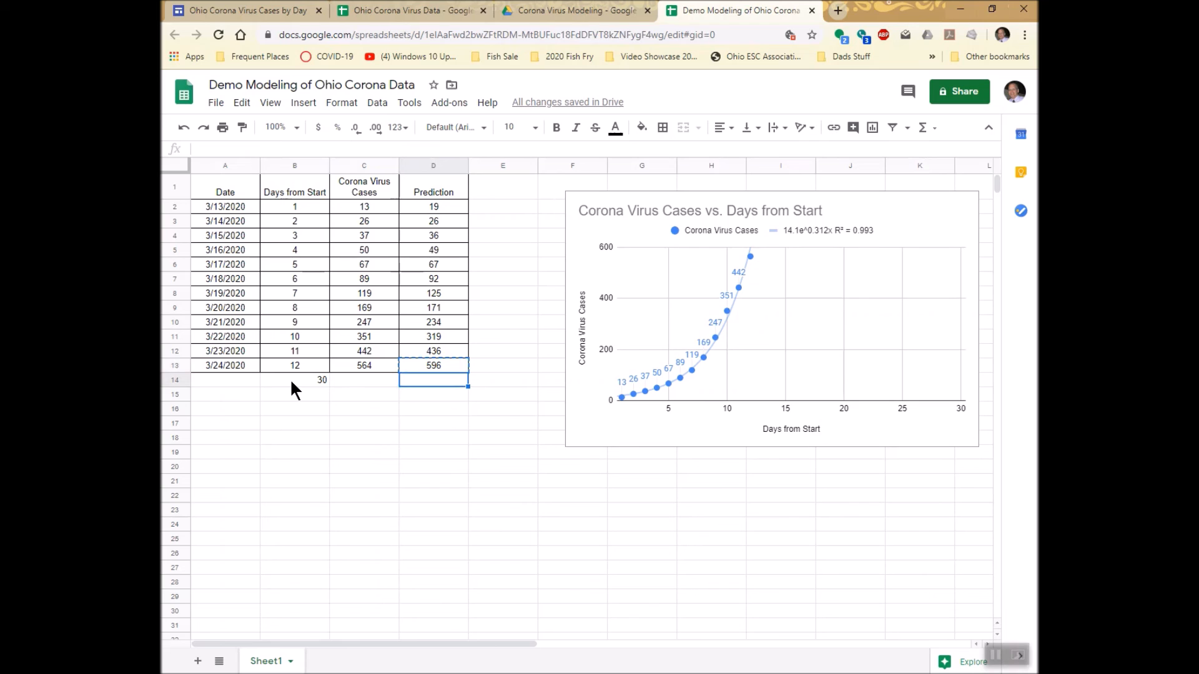
key(ctrl+v)
drag(432, 380, 321, 375)
key(Delete)
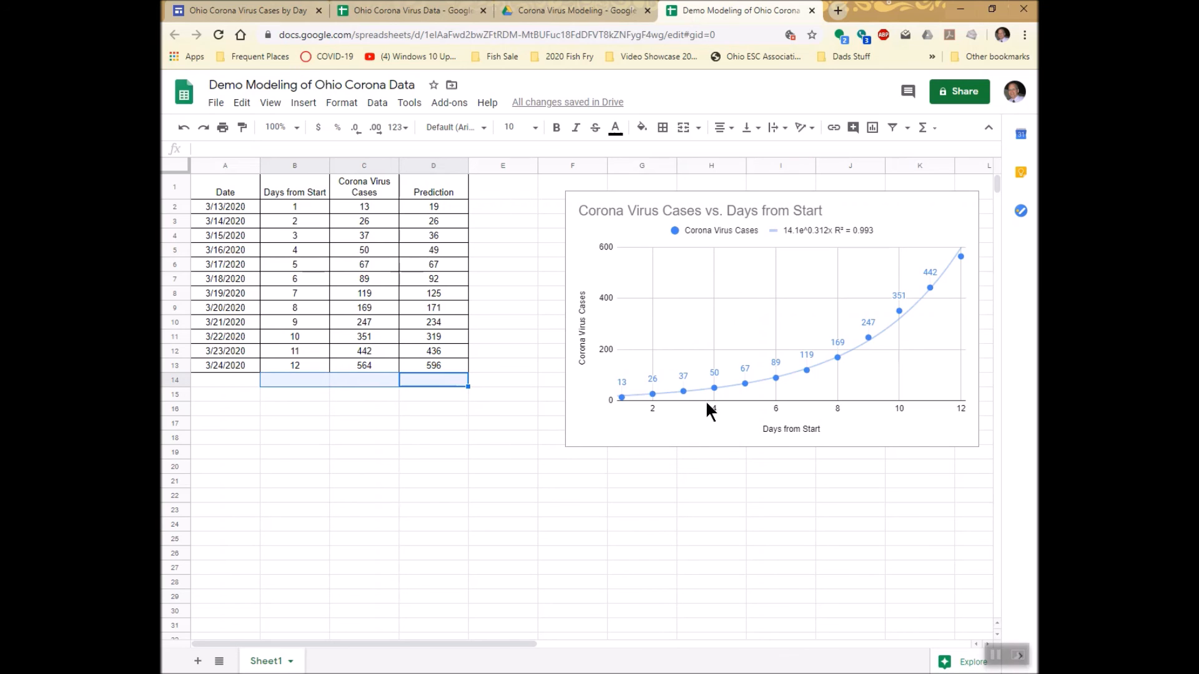
Open the chart's horizontal axis settings and its vertical axis settings.
click(775, 413)
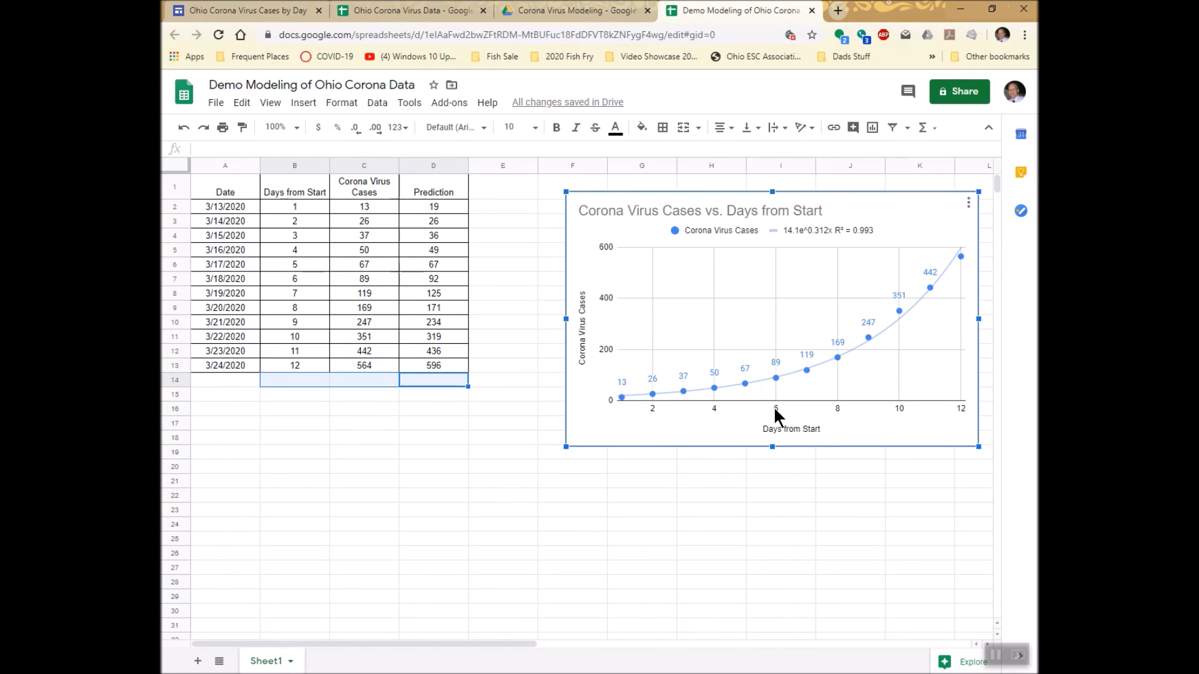
double_click(775, 410)
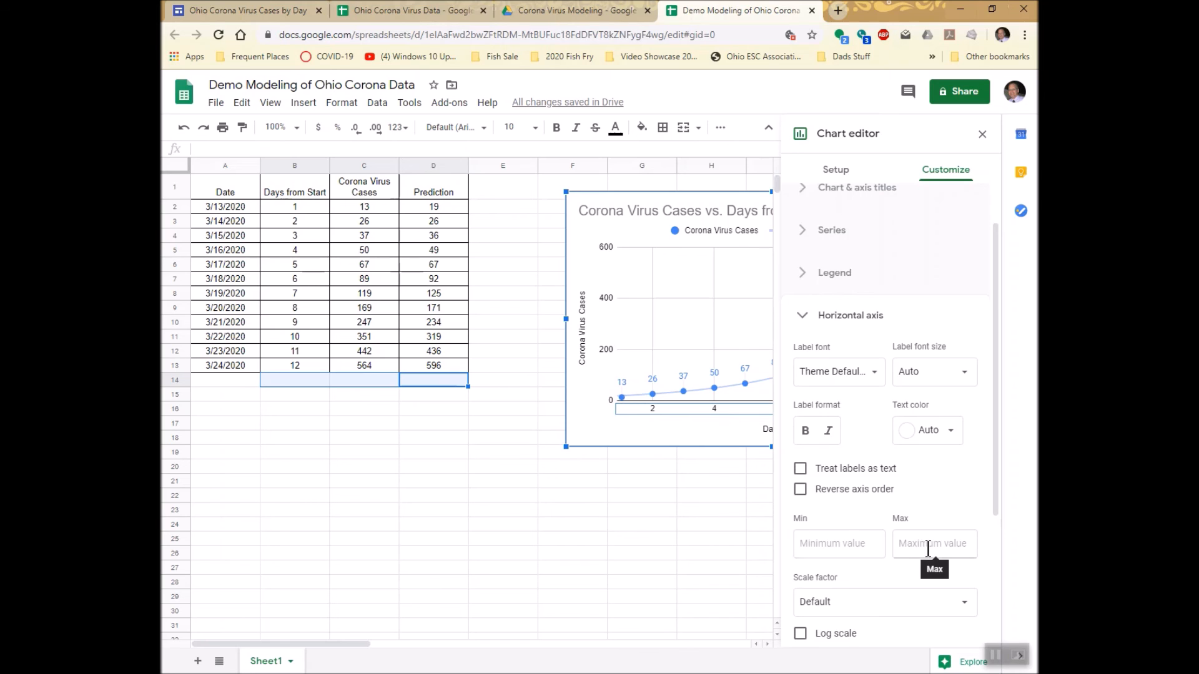
click(605, 346)
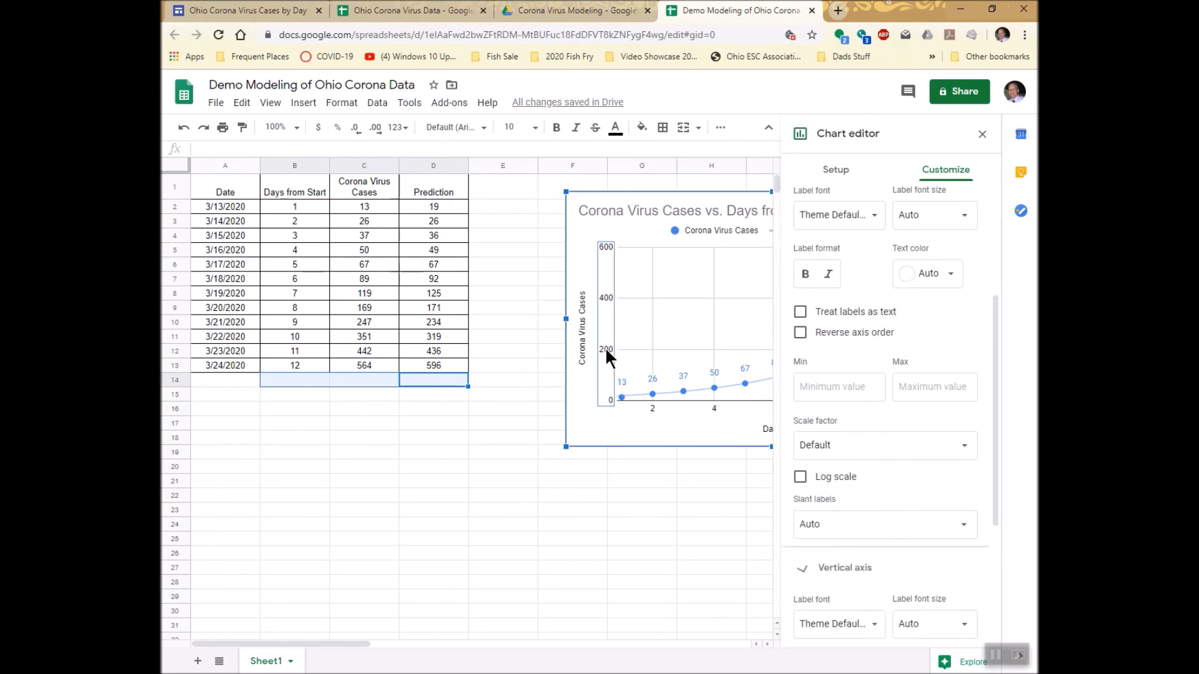